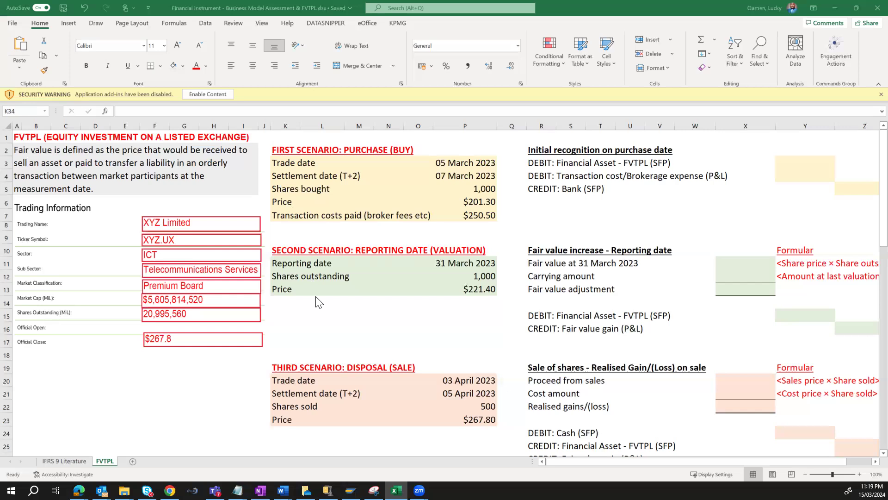
Step: Review the investment scenarios on the FVTPL sheet and the purchase scenario's trade date, settlement date and shares bought
{"action": "left_click", "coordinate": [310, 314]}
{"action": "scroll", "coordinate": [311, 313], "scroll_direction": "down", "scroll_amount": 2}
{"action": "scroll", "coordinate": [310, 314], "scroll_direction": "down", "scroll_amount": 1}
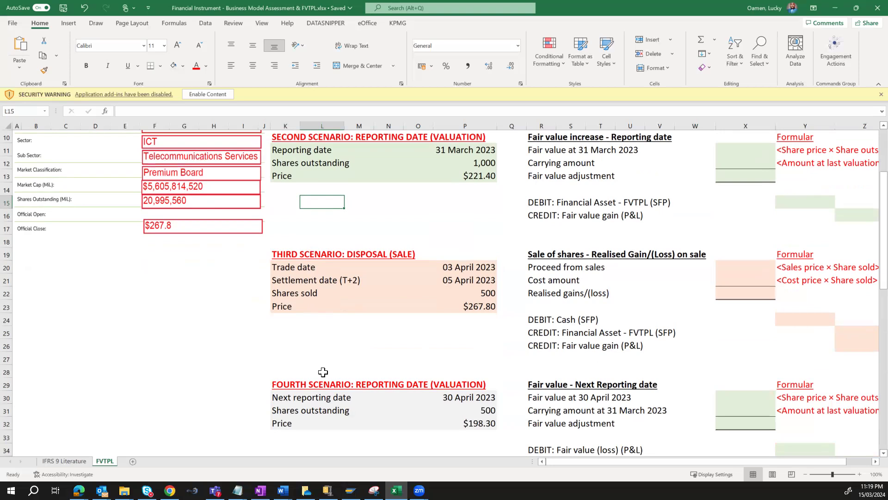
{"action": "scroll", "coordinate": [323, 371], "scroll_direction": "up", "scroll_amount": 3}
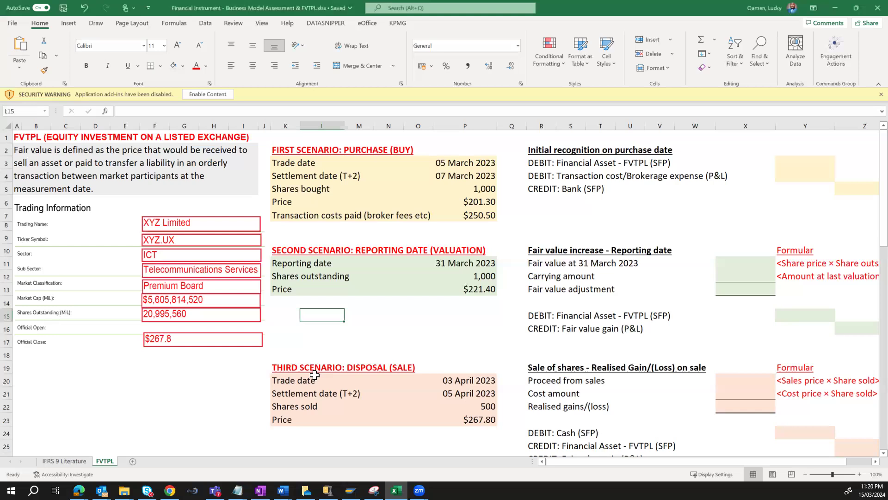
{"action": "scroll", "coordinate": [323, 372], "scroll_direction": "right", "scroll_amount": 3}
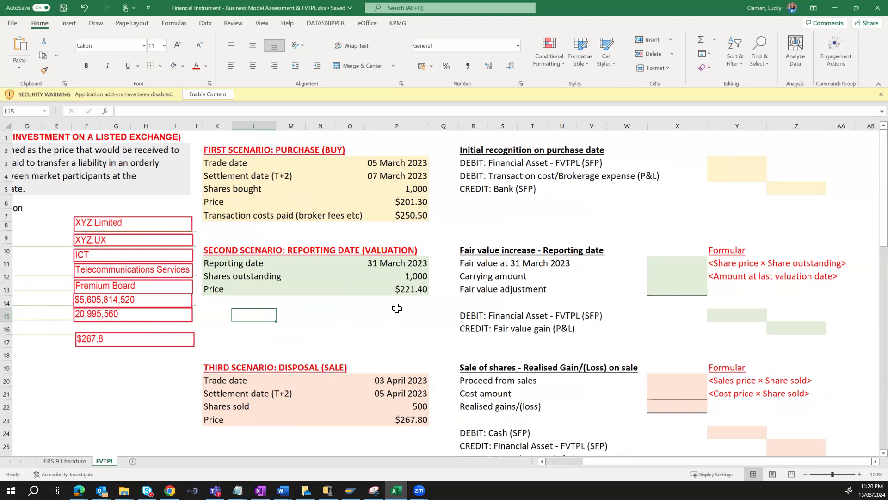
{"action": "left_click", "coordinate": [402, 162]}
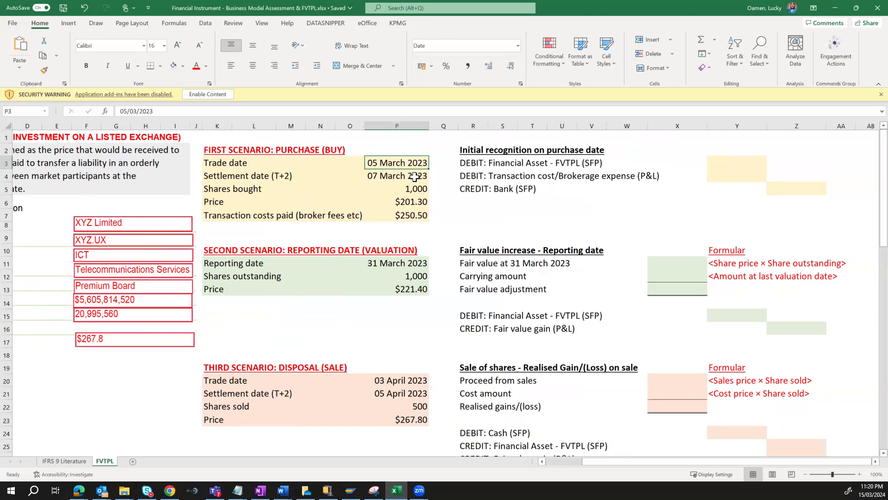
{"action": "left_click", "coordinate": [415, 177]}
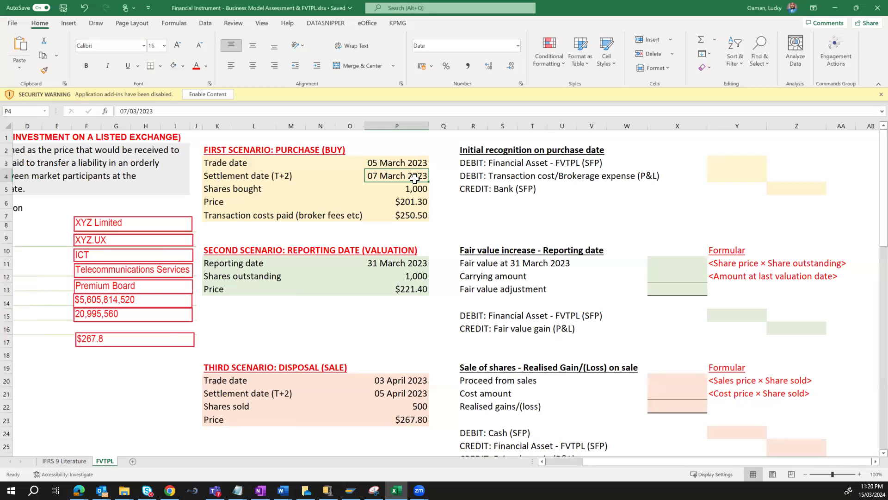
{"action": "left_click", "coordinate": [413, 189]}
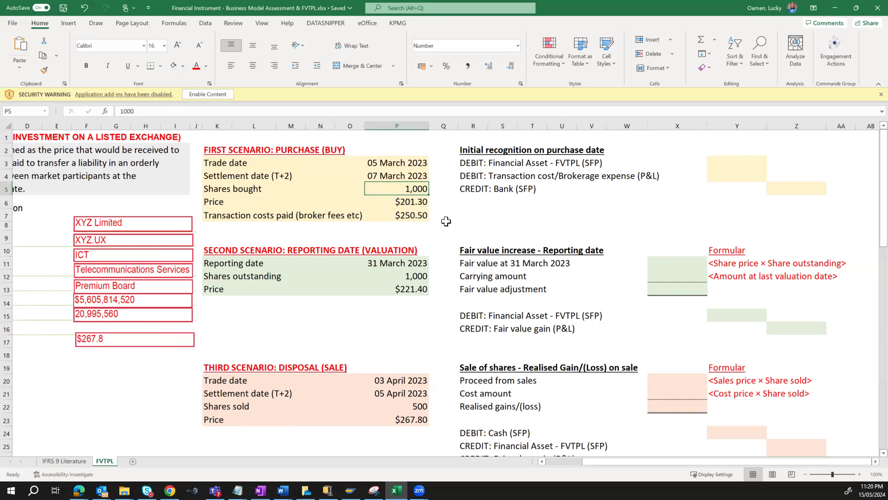
Step: Calculate the initial recognition debit to Financial Asset - FVTPL in Y3 as shares bought times price, using =P5*P6
{"action": "key", "text": "Right"}
{"action": "key", "text": "Right"}
{"action": "key", "text": "Right"}
{"action": "key", "text": "Right"}
{"action": "key", "text": "Right"}
{"action": "key", "text": "Right"}
{"action": "key", "text": "Right"}
{"action": "key", "text": "Right"}
{"action": "key", "text": "Right"}
{"action": "key", "text": "Up"}
{"action": "key", "text": "Up"}
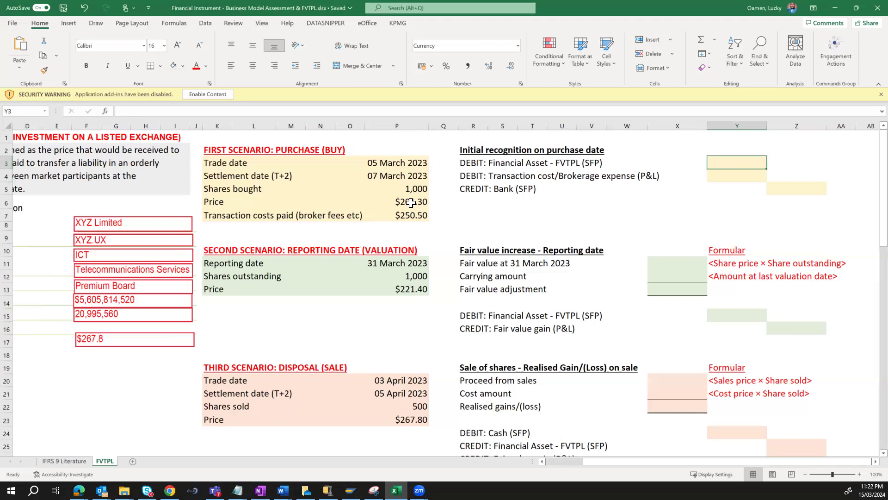
{"action": "type", "text": "="}
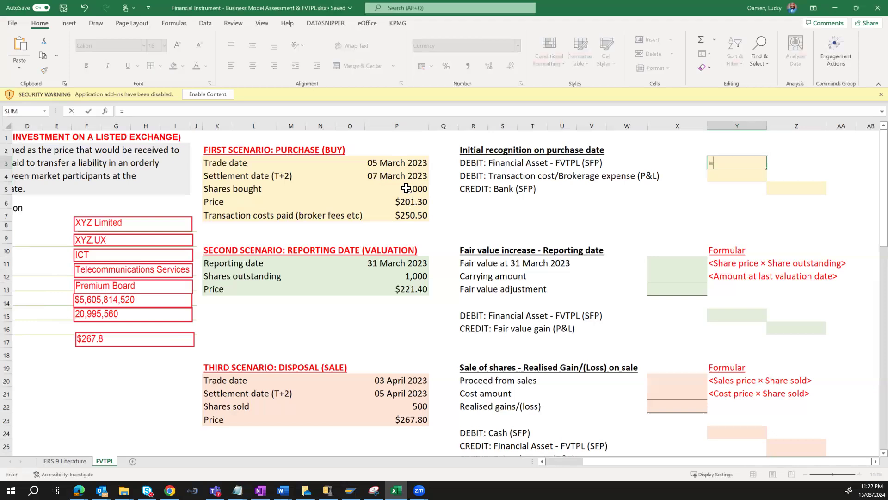
{"action": "left_click", "coordinate": [406, 188]}
{"action": "type", "text": "*"}
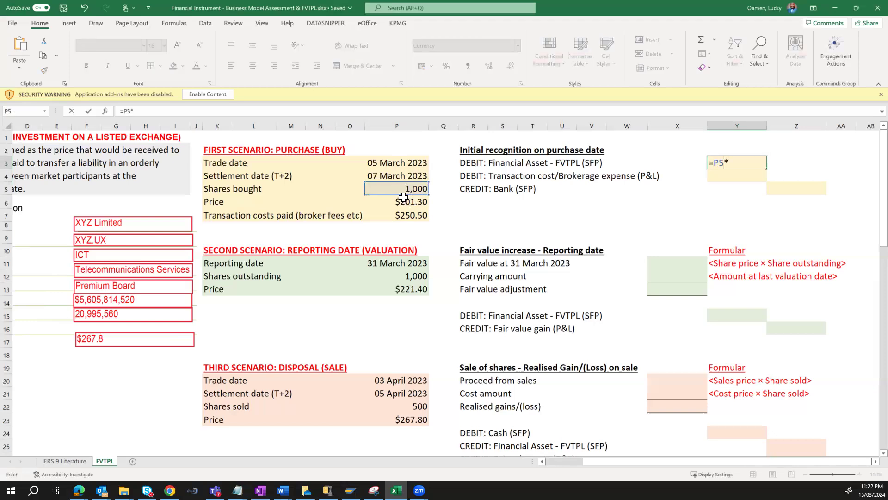
{"action": "left_click", "coordinate": [403, 203]}
{"action": "key", "text": "ctrl+Return"}
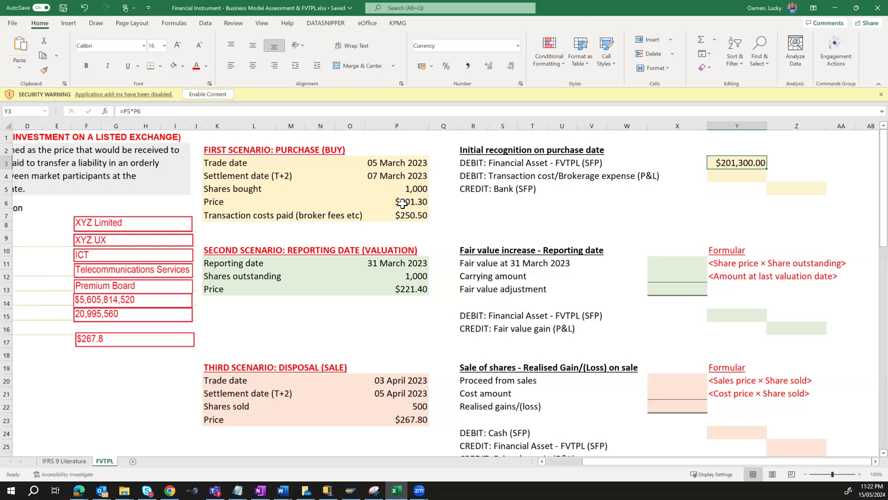
Step: Link the transaction cost/brokerage expense debit in Y4 to the purchase scenario's transaction costs with =P7
{"action": "key", "text": "Down"}
{"action": "type", "text": "="}
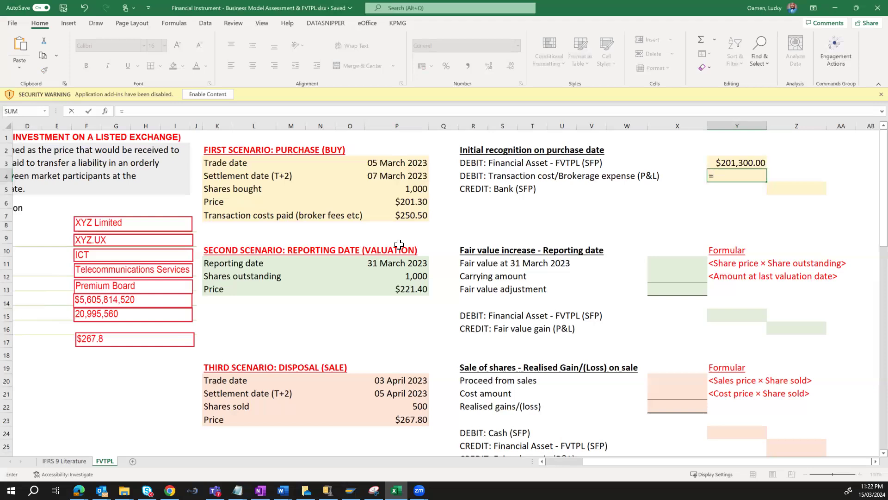
{"action": "left_click", "coordinate": [412, 216]}
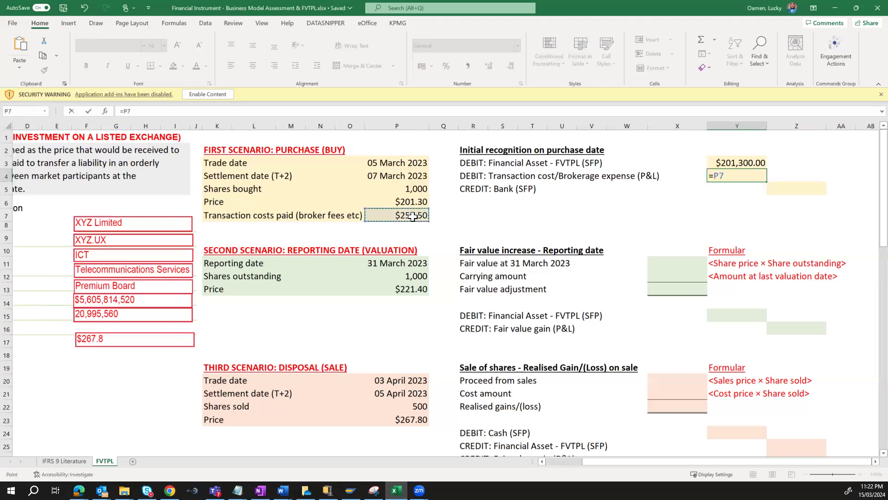
{"action": "key", "text": "Return"}
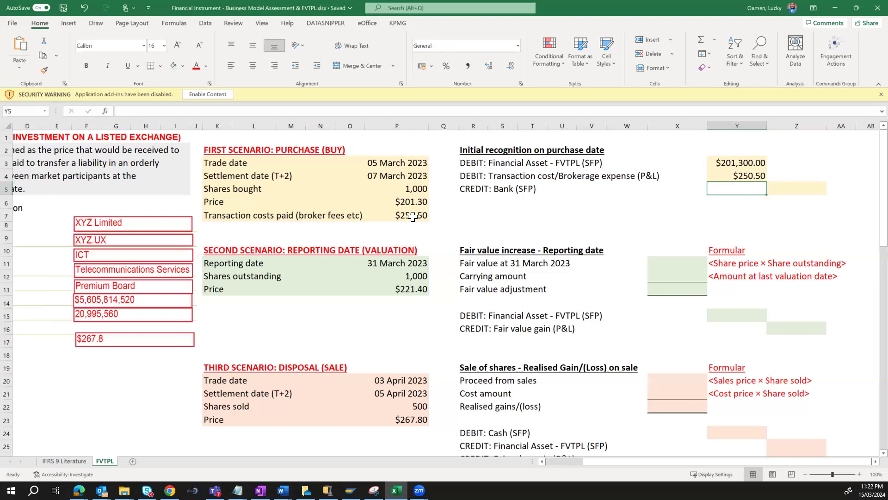
Step: Enter the initial recognition bank credit in Z5 as the negative total of both debits, using =-SUM(Y3,Y4)
{"action": "key", "text": "Right"}
{"action": "type", "text": "="}
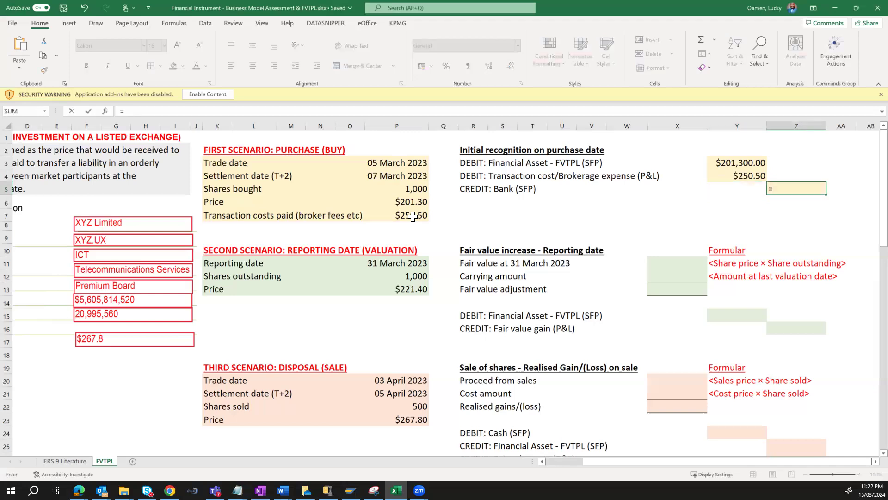
{"action": "type", "text": "-sum("}
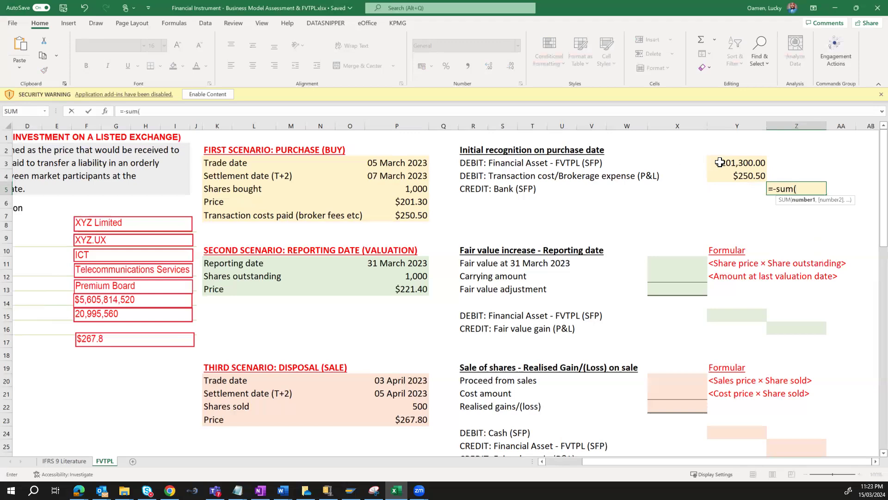
{"action": "left_click", "coordinate": [723, 162]}
{"action": "type", "text": ","}
{"action": "left_click", "coordinate": [731, 173]}
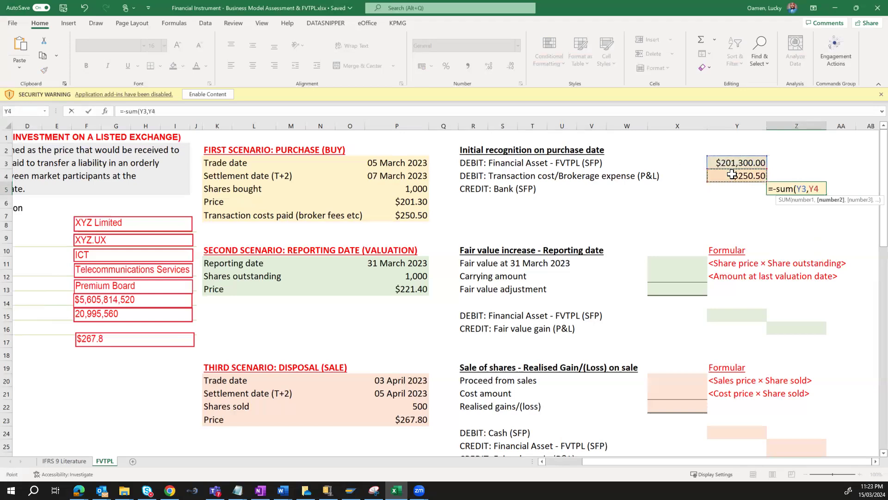
{"action": "key", "text": "ctrl+Return"}
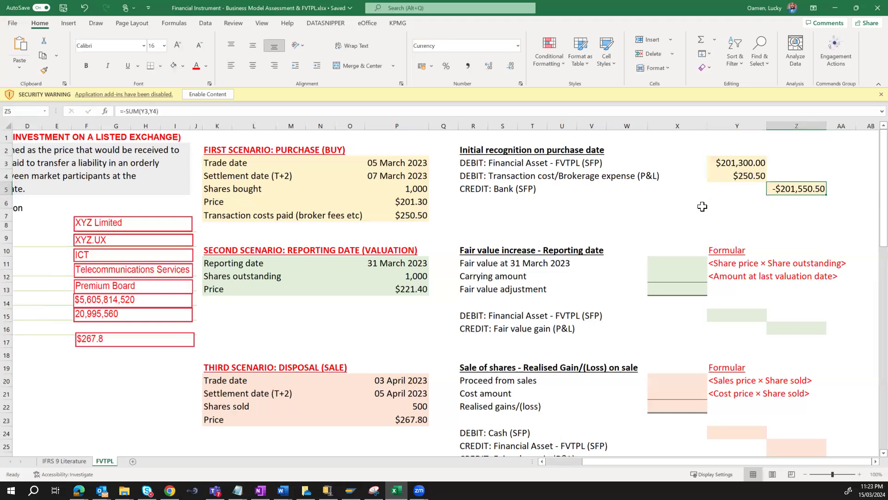
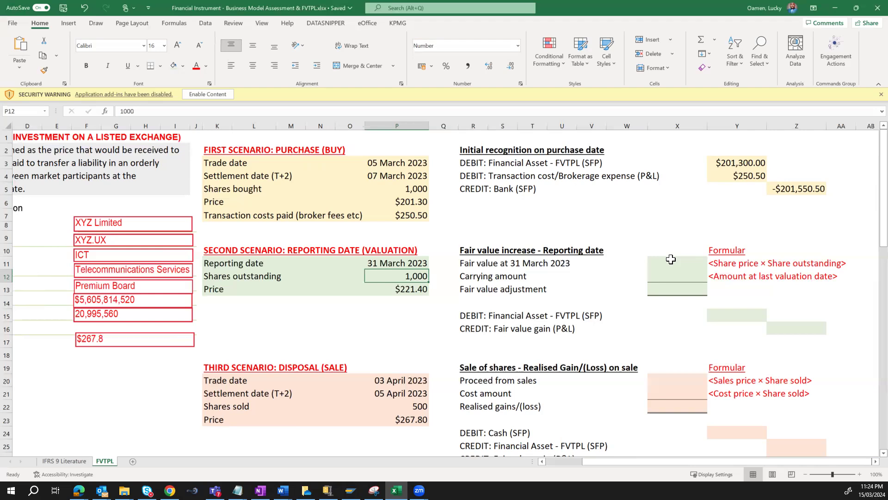
Step: Calculate the fair value at 31 March 2023 in X11 as shares outstanding times price, using =P12*P13
{"action": "left_click", "coordinate": [671, 259]}
{"action": "type", "text": "="}
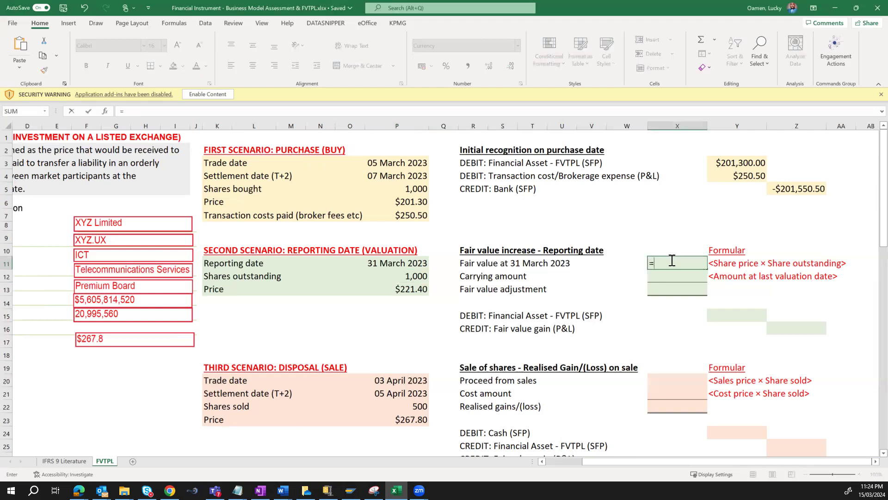
{"action": "left_click", "coordinate": [415, 276]}
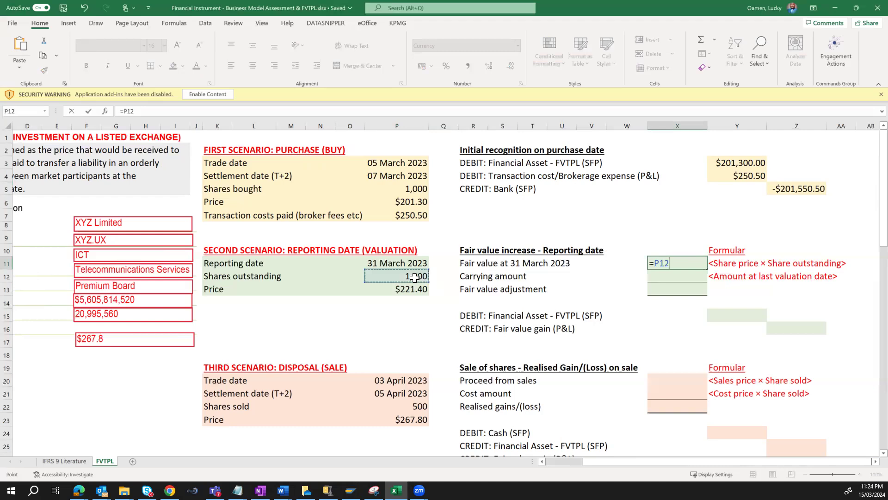
{"action": "type", "text": "*"}
{"action": "left_click", "coordinate": [408, 292]}
{"action": "key", "text": "Return"}
{"action": "key", "text": "Up"}
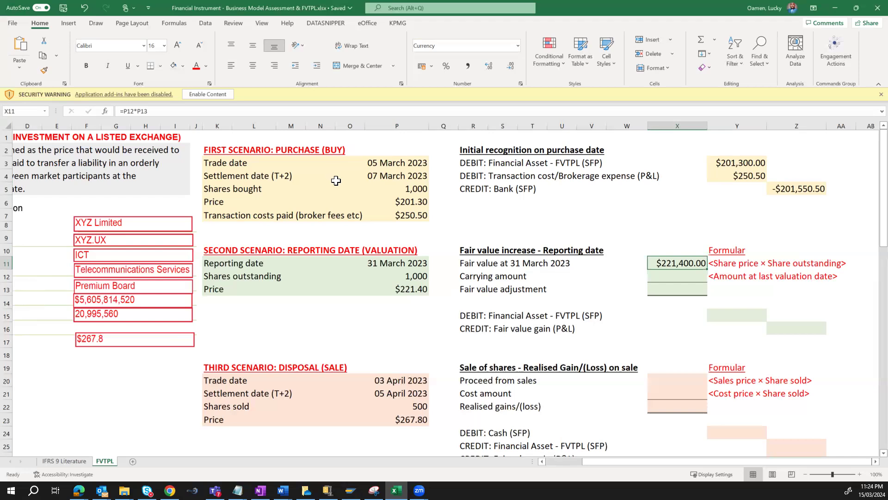
Step: Link the carrying amount in X12 to the initially recognised financial asset with =Y3
{"action": "left_click", "coordinate": [671, 280]}
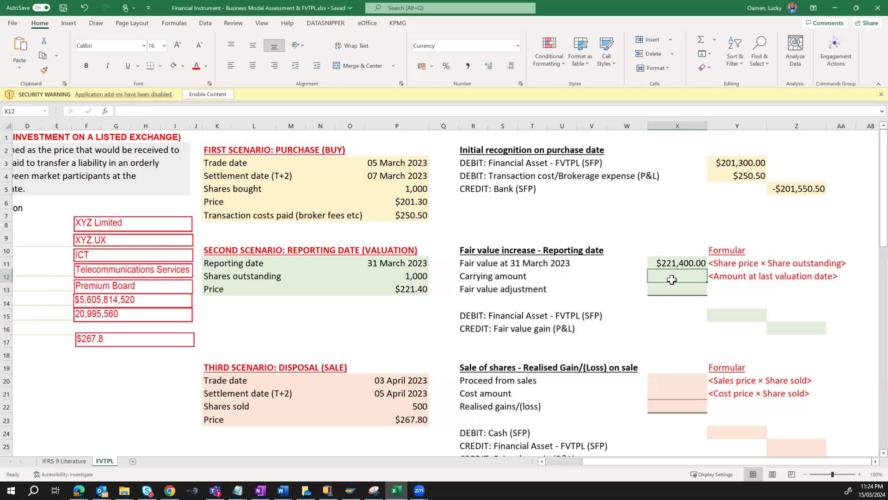
{"action": "type", "text": "="}
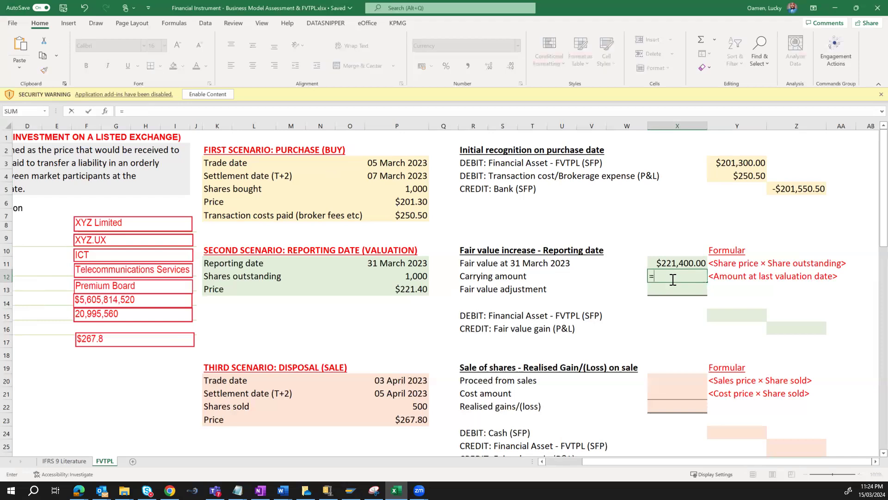
{"action": "left_click", "coordinate": [731, 163]}
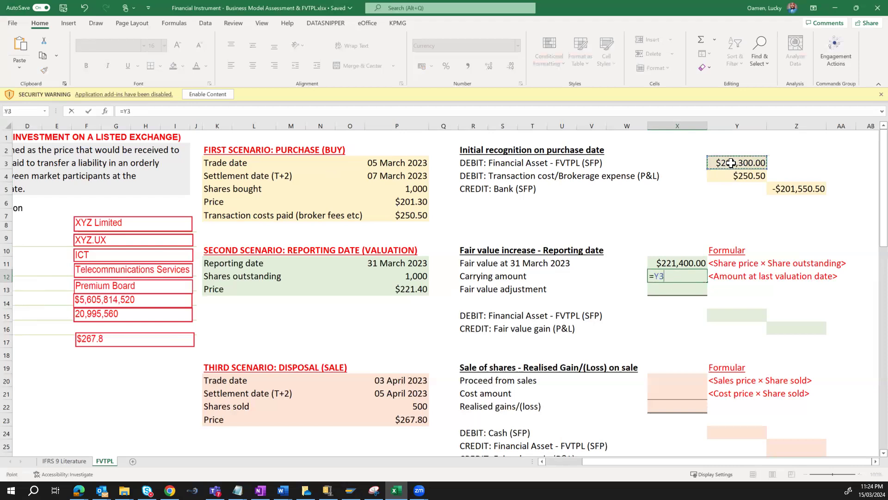
{"action": "key", "text": "Return"}
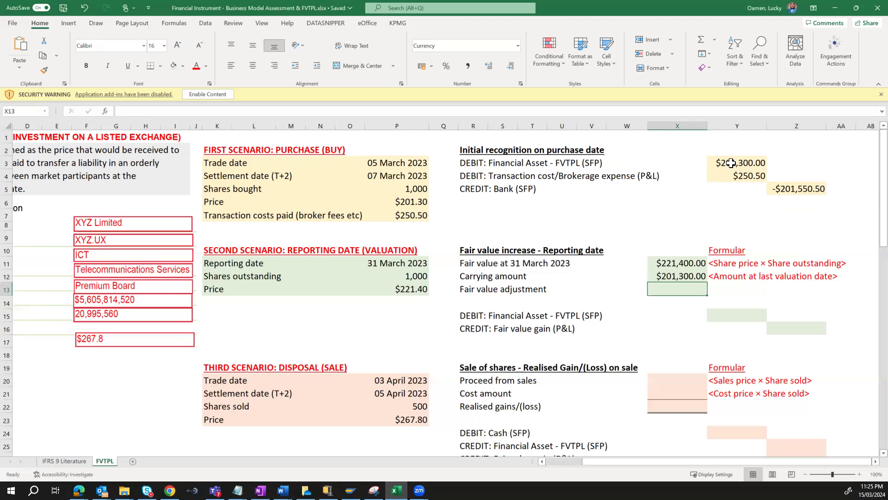
Step: Calculate the fair value adjustment in X13 as fair value minus carrying amount, using =X11-X12
{"action": "type", "text": "="}
{"action": "key", "text": "Up"}
{"action": "key", "text": "Up"}
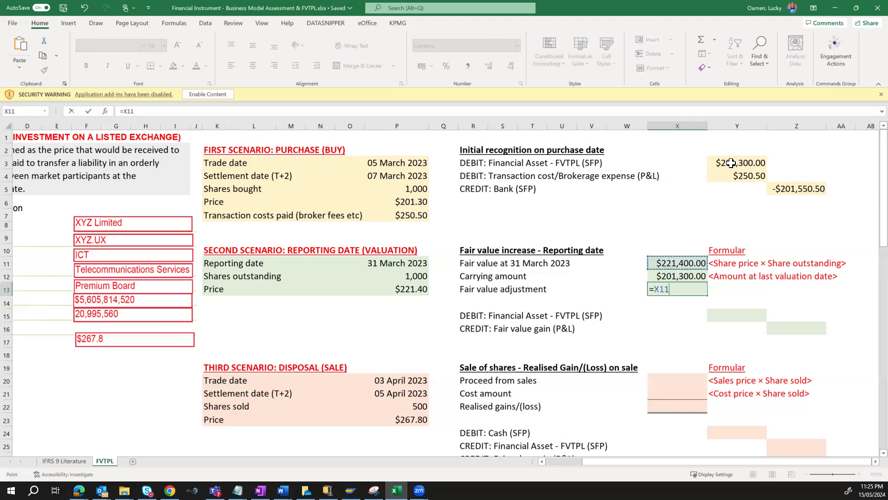
{"action": "type", "text": "-"}
{"action": "key", "text": "Up"}
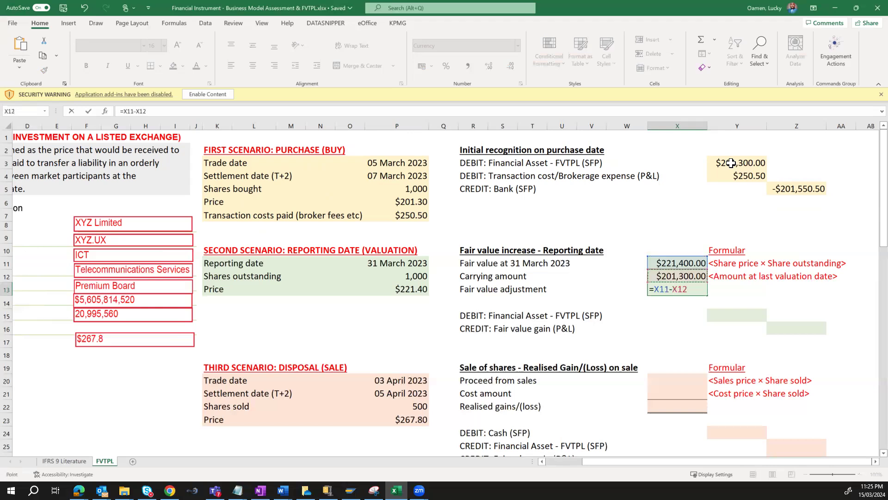
{"action": "key", "text": "Return"}
{"action": "key", "text": "Up"}
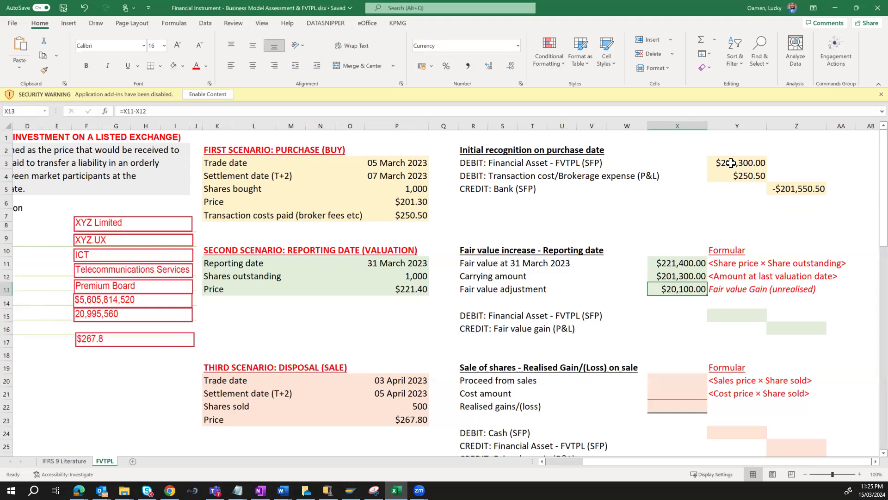
Step: Link the reporting-date debit to Financial Asset - FVTPL in Y15 to the fair value adjustment with =X13
{"action": "key", "text": "Down"}
{"action": "key", "text": "Down"}
{"action": "key", "text": "Right"}
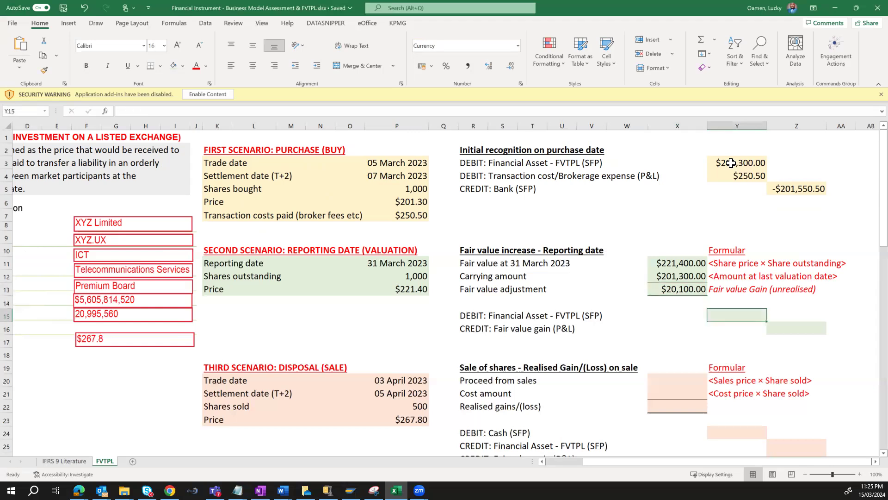
{"action": "type", "text": "="}
{"action": "key", "text": "Up"}
{"action": "key", "text": "Left"}
{"action": "key", "text": "Up"}
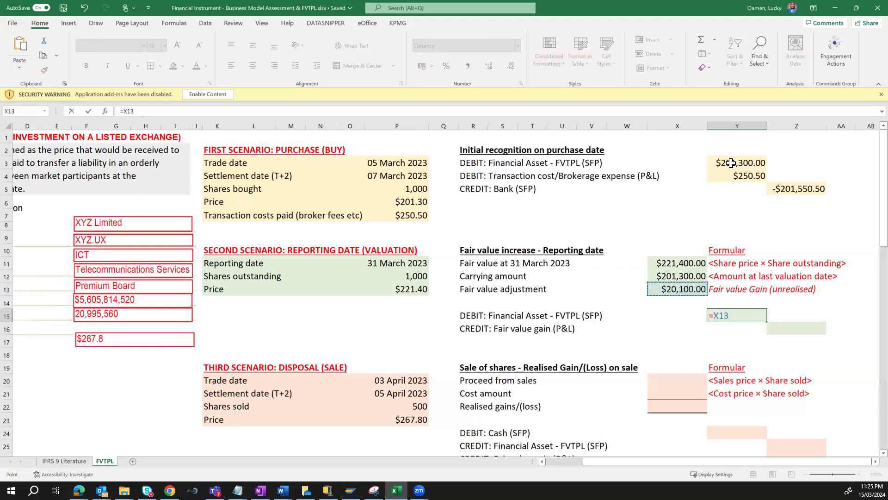
{"action": "key", "text": "Return"}
Step: Enter the reporting-date fair value gain credit in Z16 as the negative of the matching debit, using =-Y15
{"action": "key", "text": "Right"}
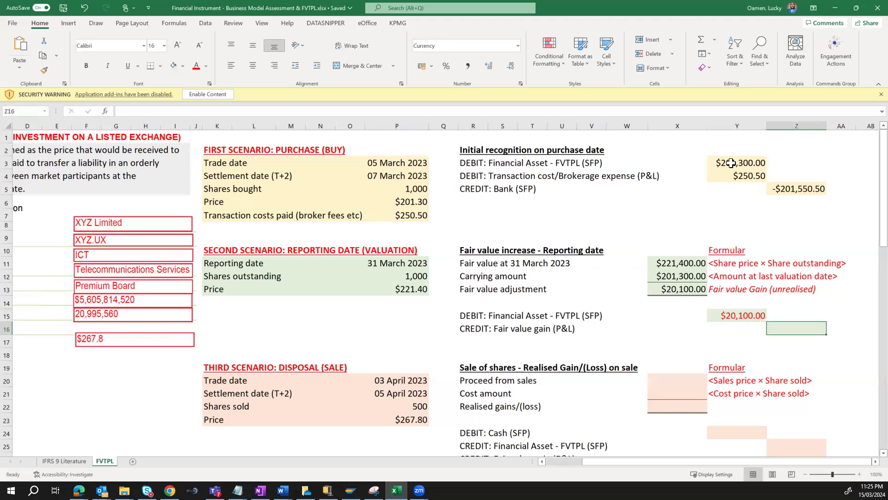
{"action": "type", "text": "=-"}
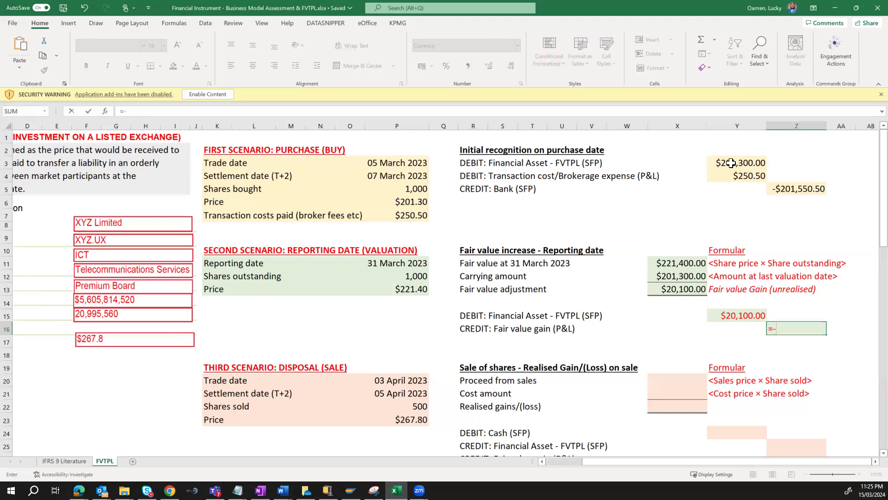
{"action": "key", "text": "Up"}
{"action": "key", "text": "Left"}
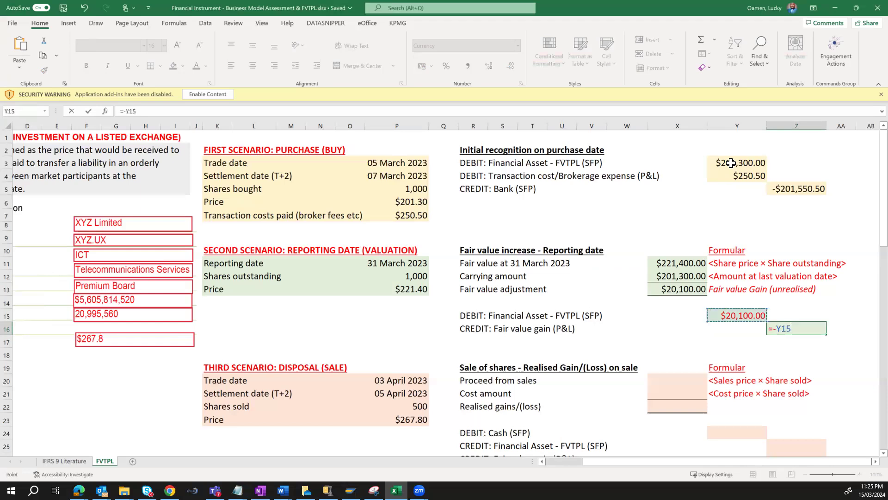
{"action": "key", "text": "Return"}
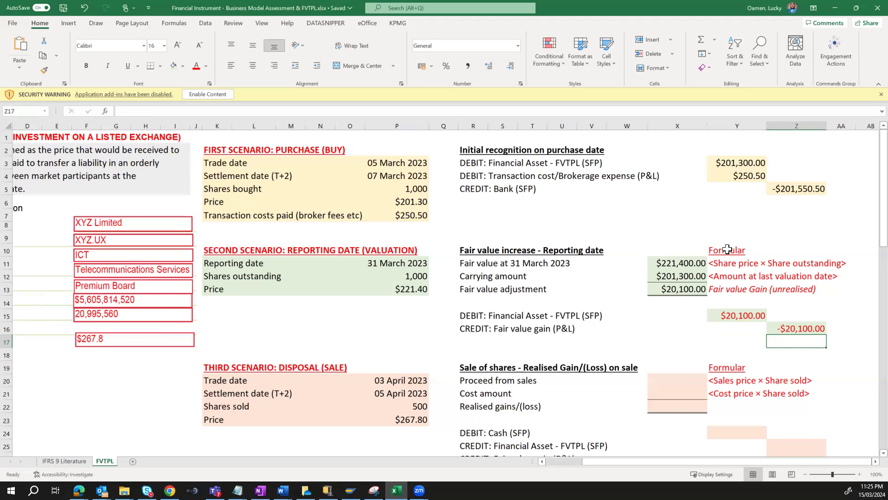
{"action": "left_click", "coordinate": [694, 330]}
{"action": "scroll", "coordinate": [696, 333], "scroll_direction": "down", "scroll_amount": 2}
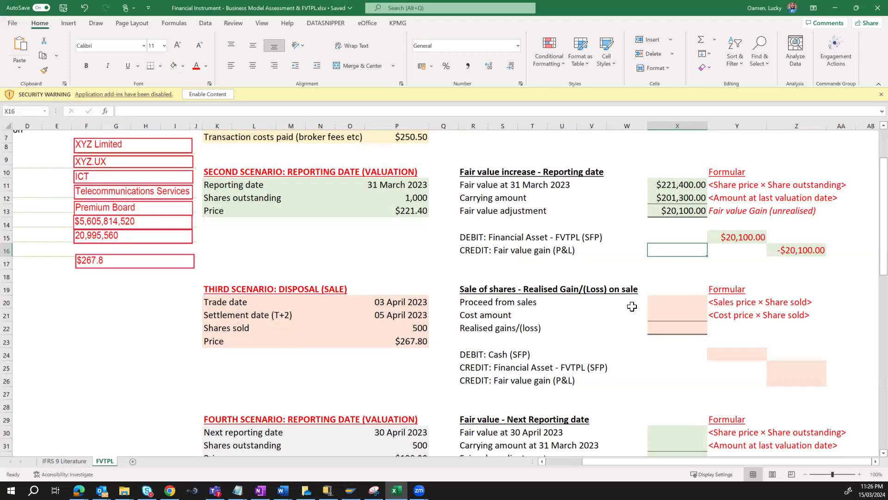
Step: Calculate the proceeds from sales in X20 as sale price times shares sold, using =P23*P22
{"action": "left_click", "coordinate": [665, 300]}
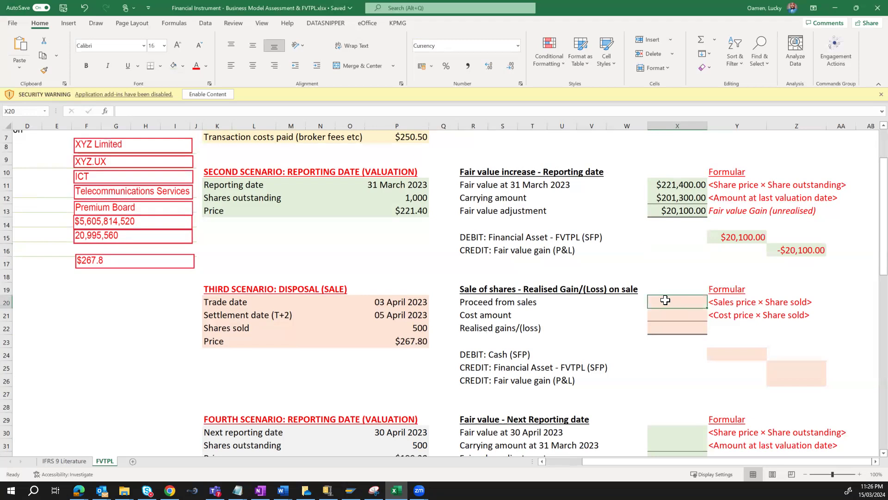
{"action": "type", "text": "="}
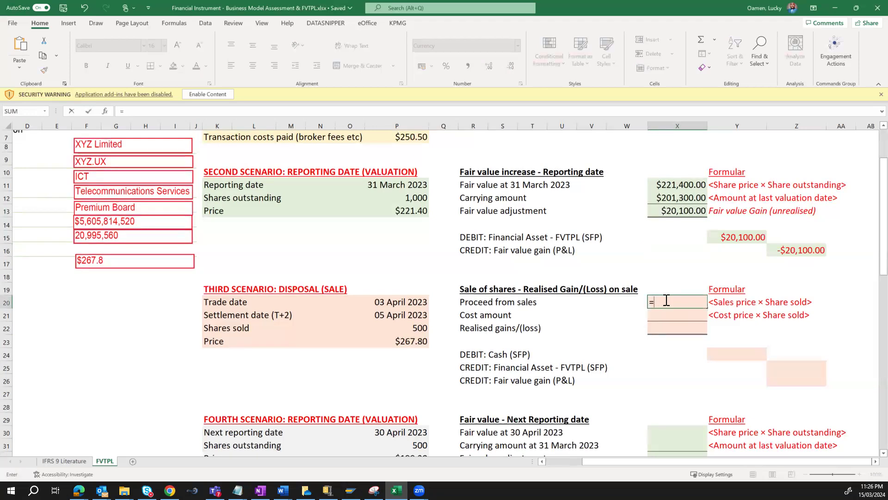
{"action": "left_click", "coordinate": [412, 341]}
{"action": "type", "text": "*"}
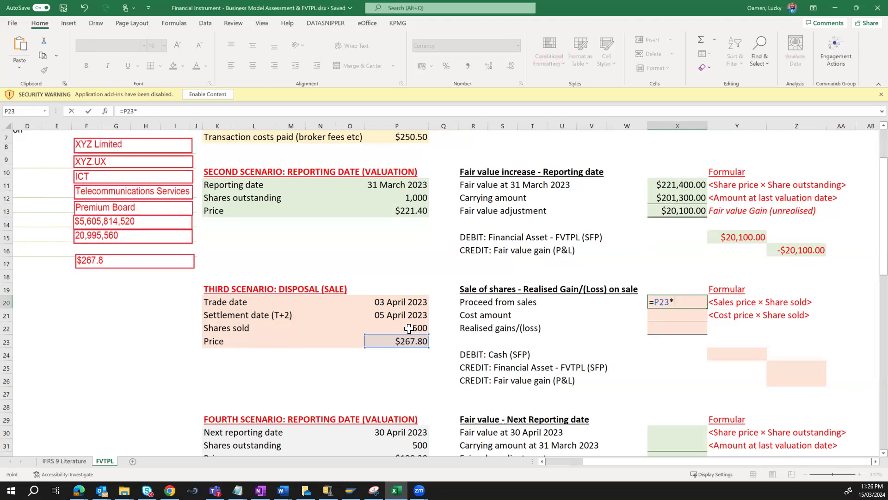
{"action": "left_click", "coordinate": [409, 328]}
{"action": "key", "text": "Return"}
{"action": "key", "text": "Up"}
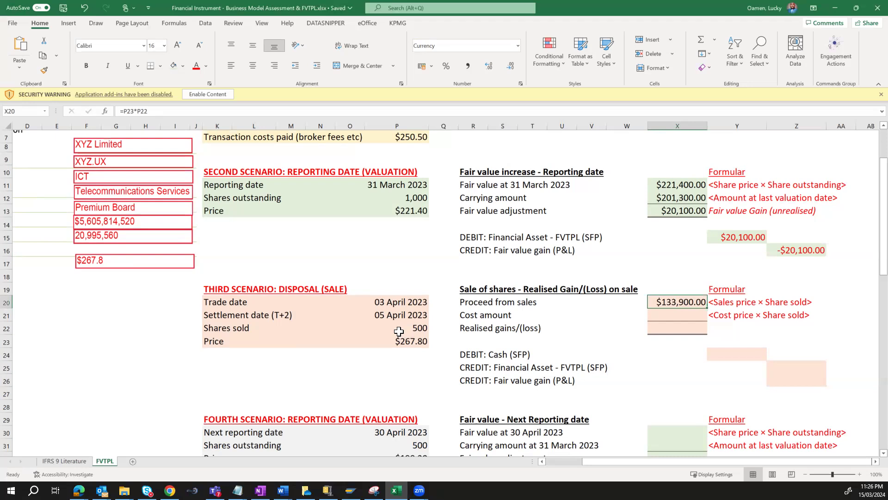
Step: Colour the first scenario's purchase price in P6 red
{"action": "scroll", "coordinate": [399, 331], "scroll_direction": "up", "scroll_amount": 2}
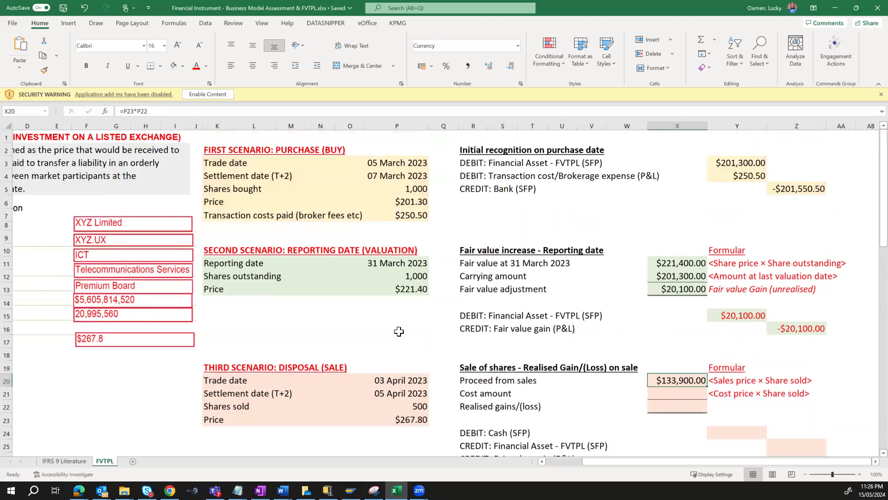
{"action": "left_click", "coordinate": [403, 203]}
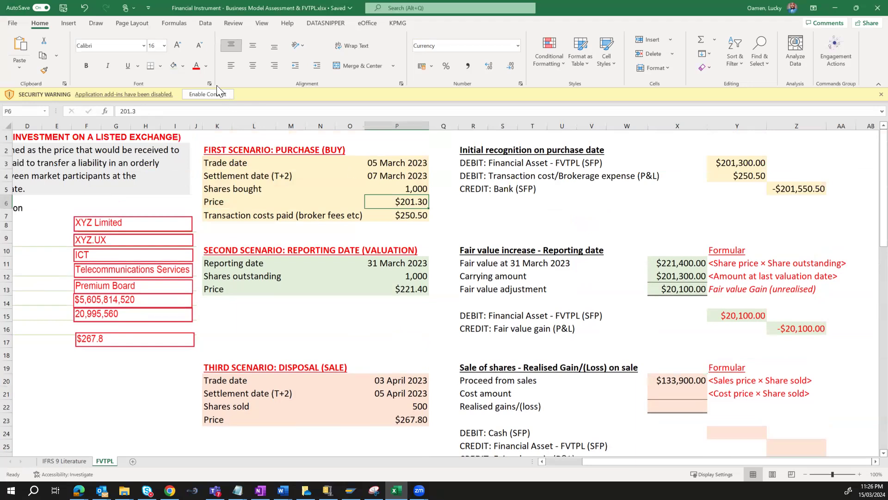
{"action": "left_click", "coordinate": [198, 65]}
Step: Calculate the cost amount of the sold shares in X21 as purchase price times shares sold, using =P6*P22
{"action": "scroll", "coordinate": [338, 296], "scroll_direction": "down", "scroll_amount": 2}
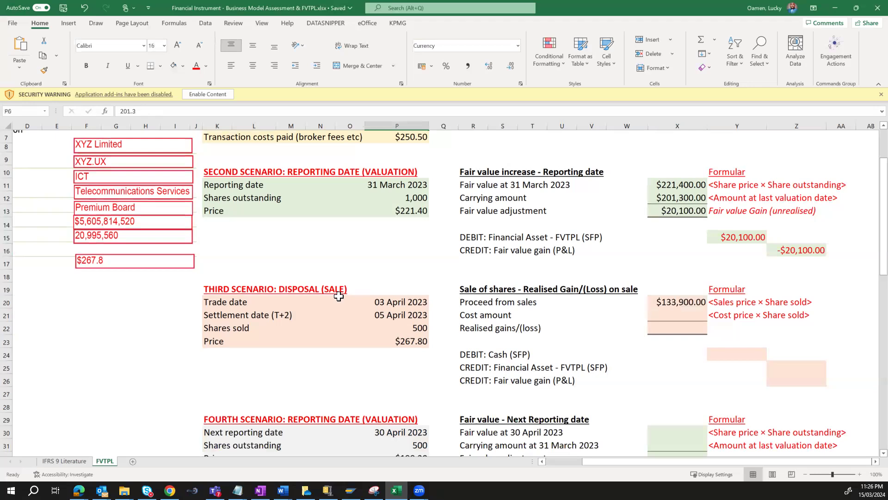
{"action": "left_click", "coordinate": [673, 315]}
{"action": "type", "text": "="}
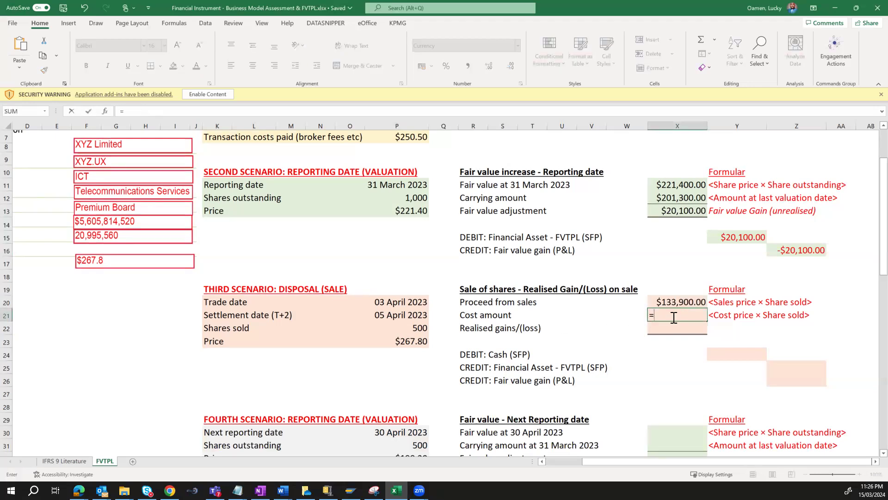
{"action": "scroll", "coordinate": [512, 261], "scroll_direction": "up", "scroll_amount": 2}
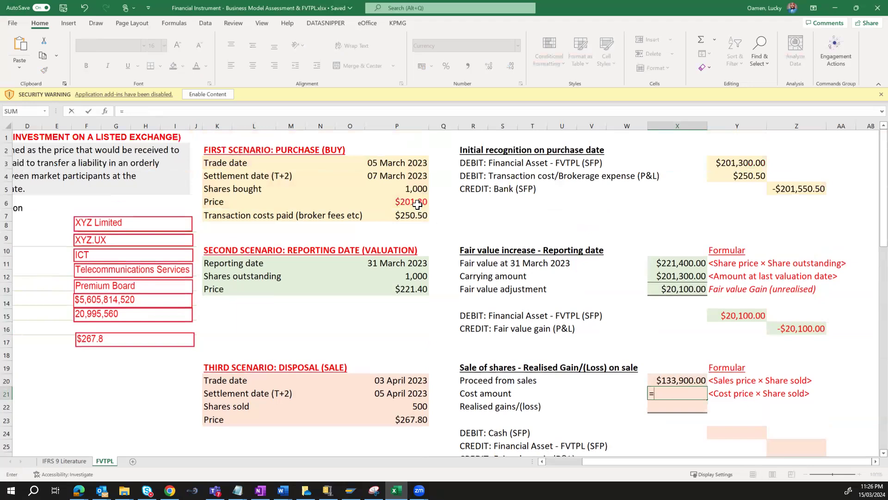
{"action": "left_click", "coordinate": [417, 204]}
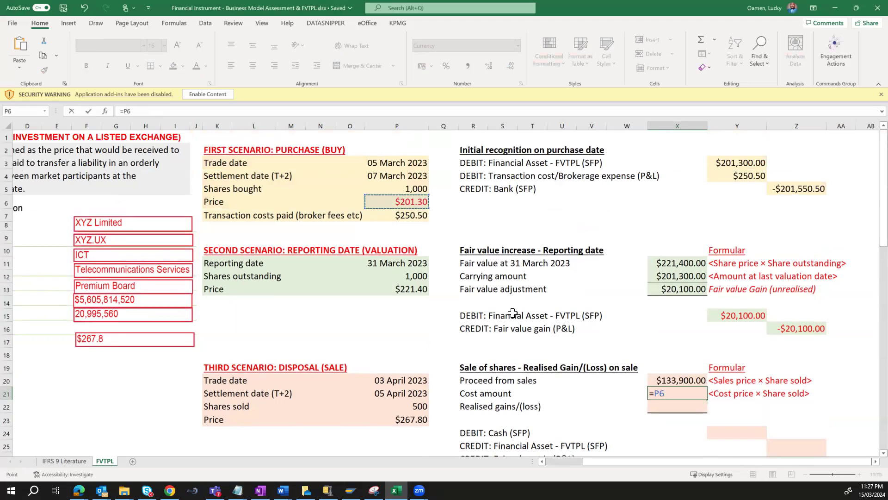
{"action": "type", "text": "*"}
{"action": "left_click", "coordinate": [417, 407]}
{"action": "key", "text": "Return"}
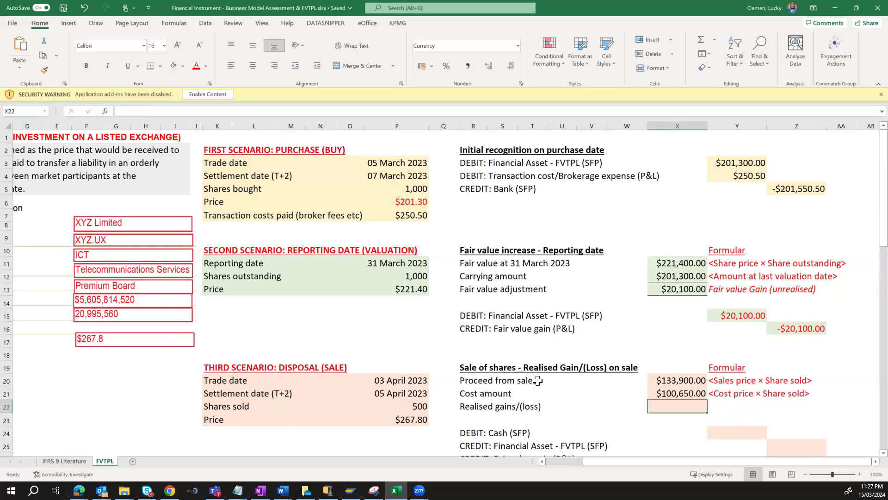
Step: Calculate the realised gain or loss in X22 as sale proceeds minus cost amount, using =X20-X21
{"action": "scroll", "coordinate": [676, 380], "scroll_direction": "down", "scroll_amount": 1}
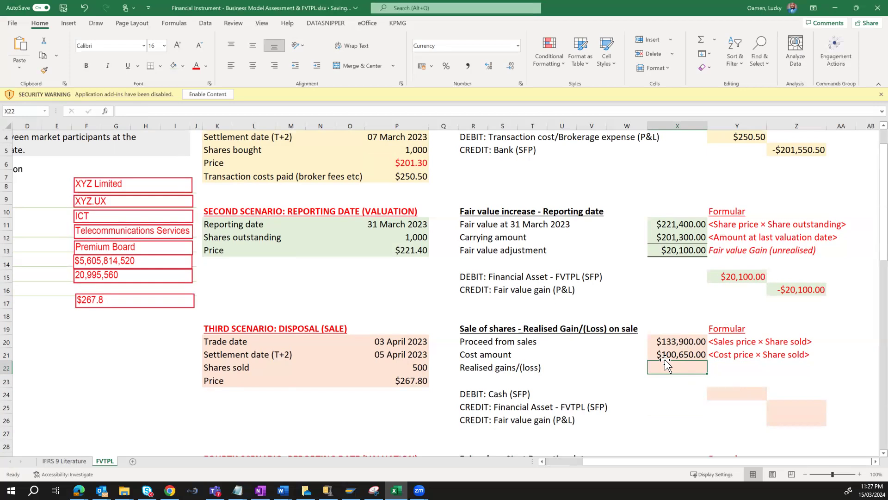
{"action": "type", "text": "="}
{"action": "key", "text": "Up"}
{"action": "key", "text": "Up"}
{"action": "type", "text": "-"}
{"action": "key", "text": "Up"}
{"action": "key", "text": "Return"}
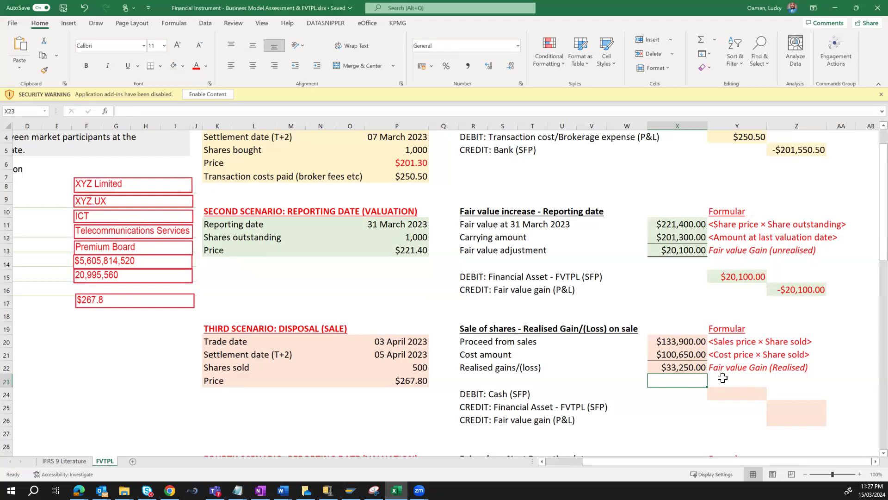
Step: Link the disposal debit to Cash in Y24 to the proceeds from sales with =X20
{"action": "scroll", "coordinate": [722, 378], "scroll_direction": "down", "scroll_amount": 1}
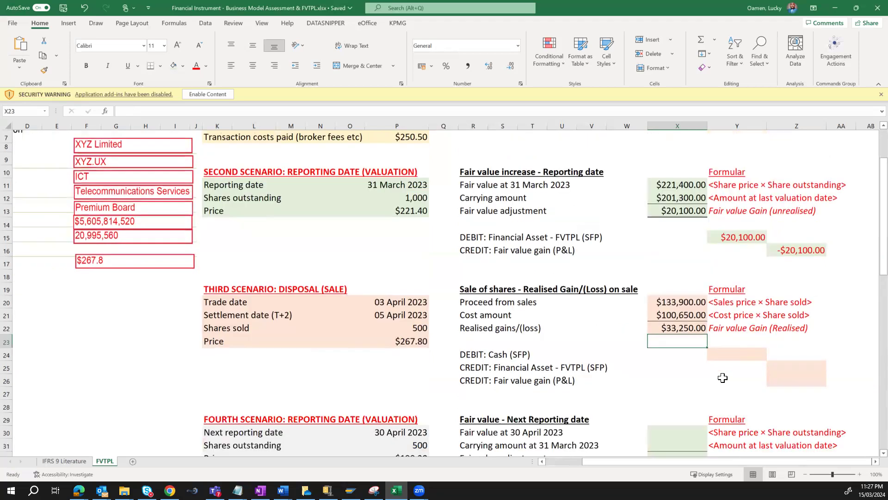
{"action": "left_click", "coordinate": [740, 357]}
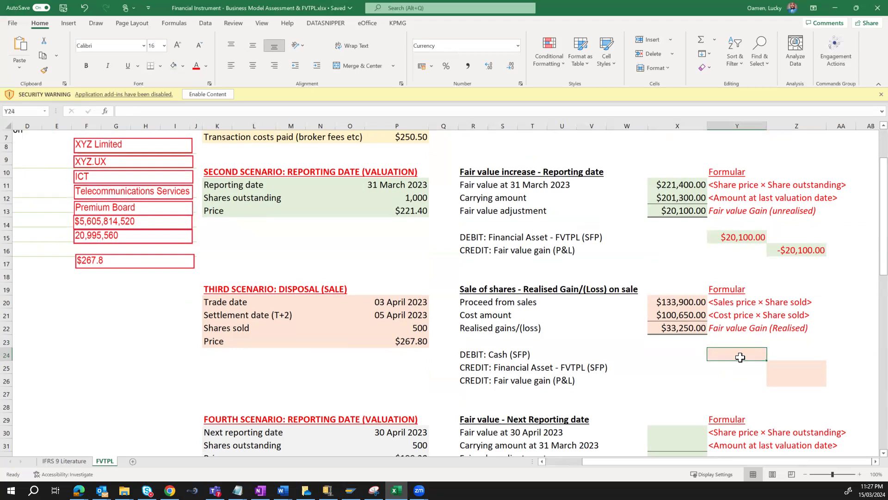
{"action": "type", "text": "="}
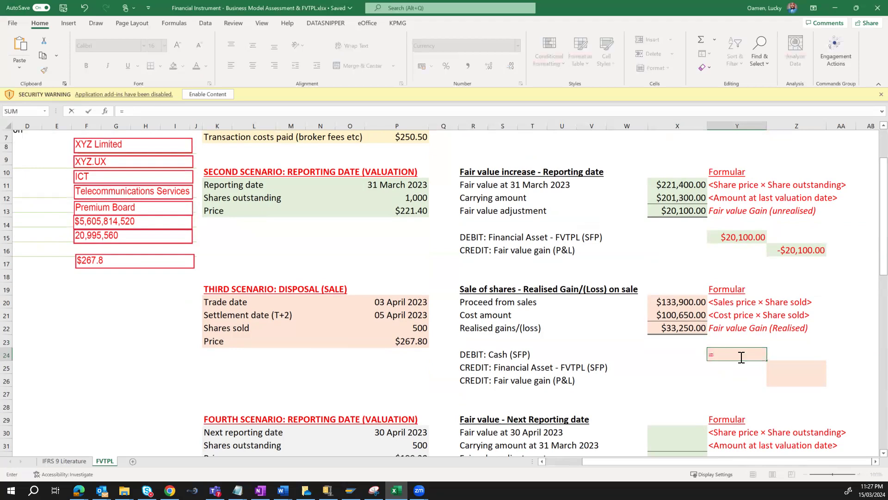
{"action": "left_click", "coordinate": [691, 304]}
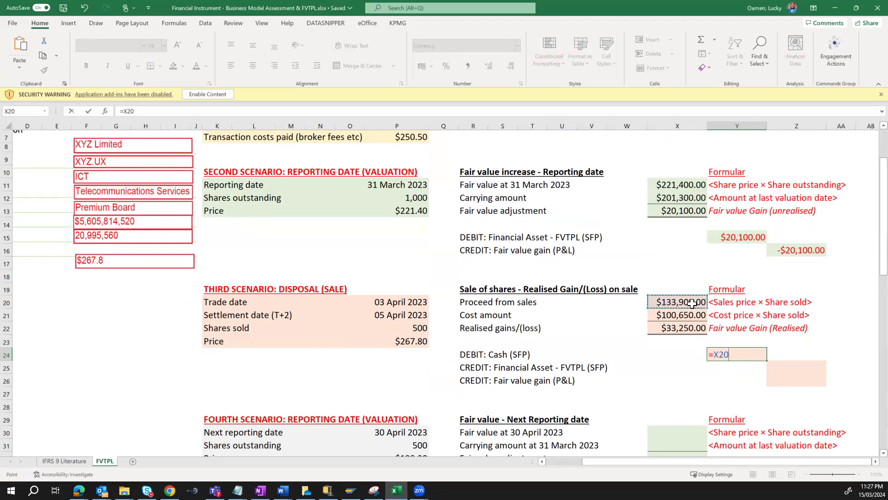
{"action": "key", "text": "Return"}
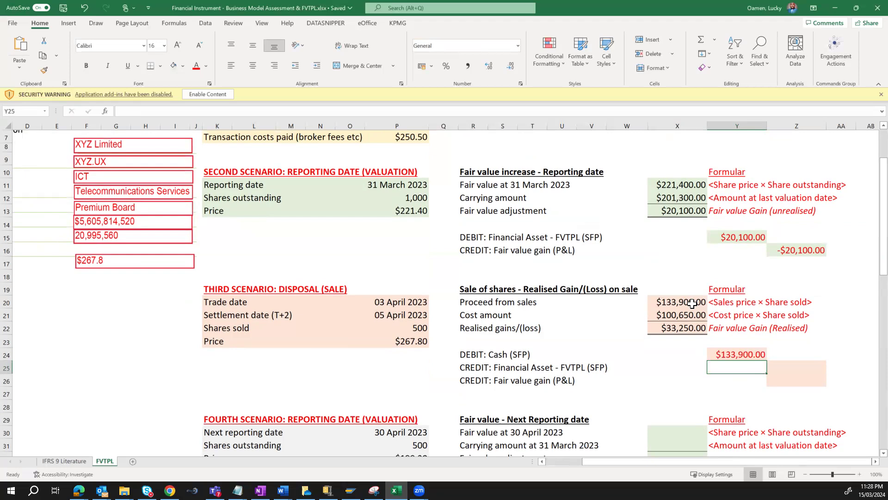
Step: Enter the disposal credit to Financial Asset - FVTPL in Z25 as the negative cost amount, using =-X21
{"action": "key", "text": "Right"}
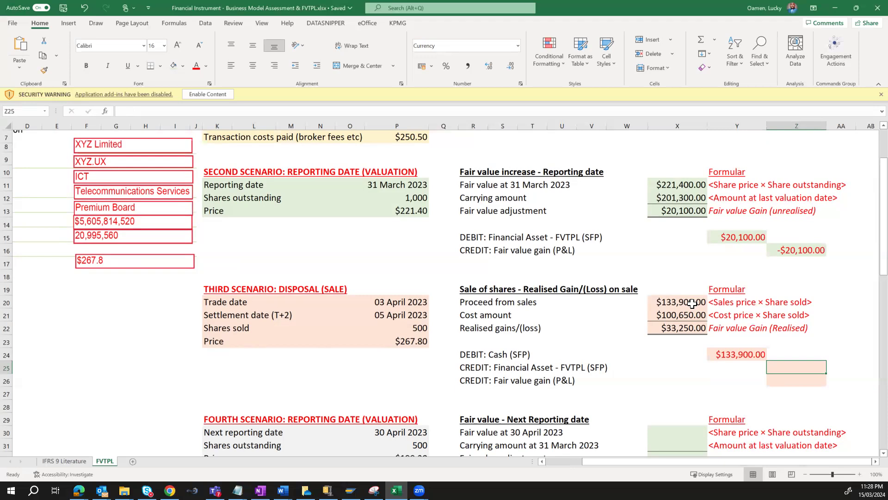
{"action": "type", "text": "=-"}
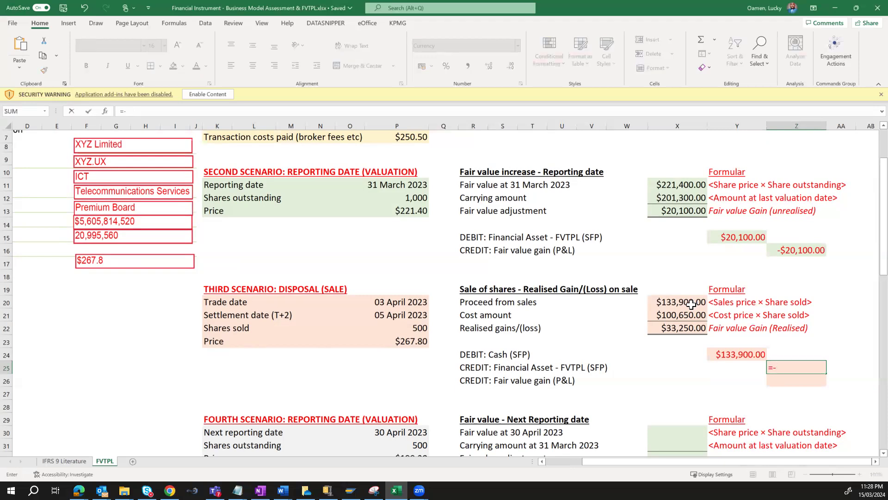
{"action": "left_click", "coordinate": [676, 313]}
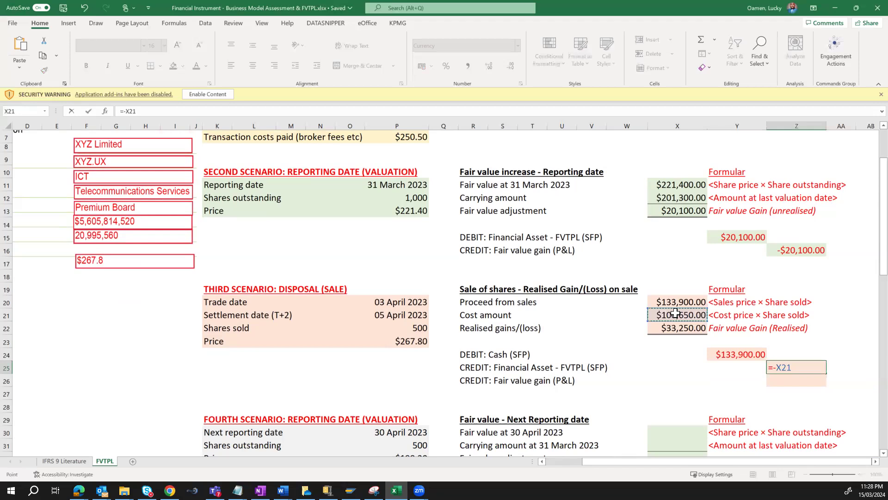
{"action": "key", "text": "Return"}
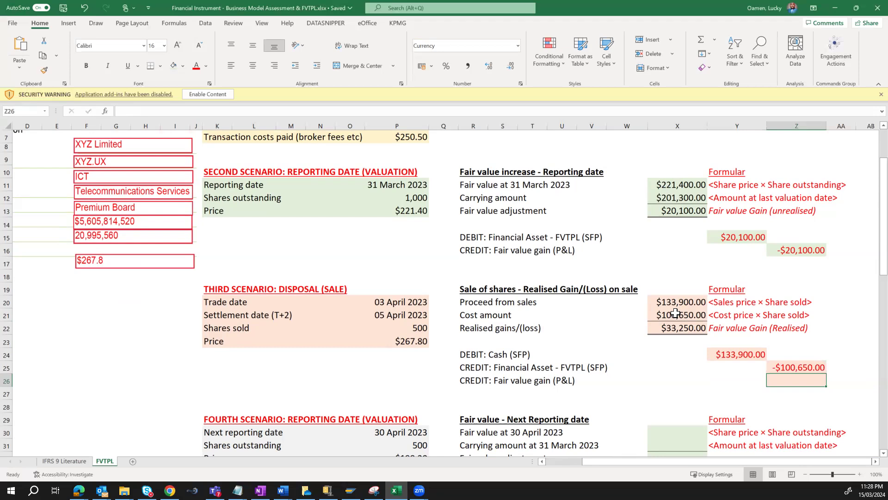
Step: Enter the disposal fair value gain credit in Z26 as the negative of the realised gain, using =-X22
{"action": "type", "text": "=-"}
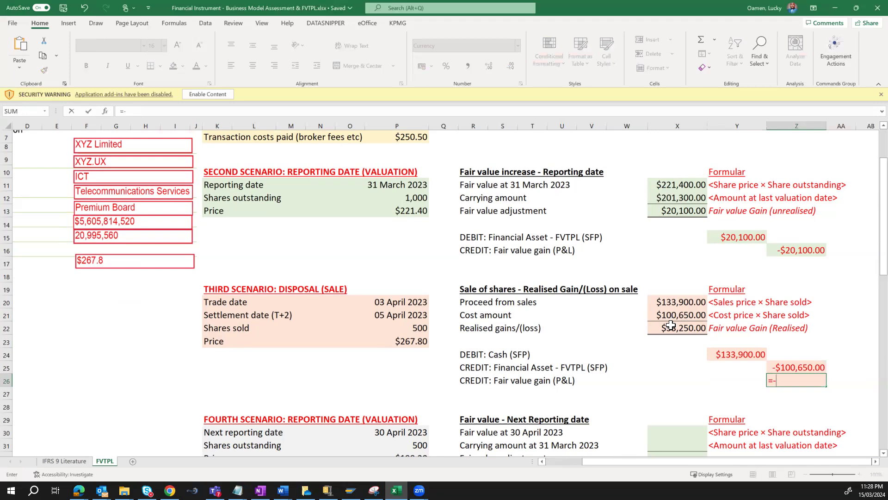
{"action": "left_click", "coordinate": [671, 325]}
{"action": "key", "text": "Return"}
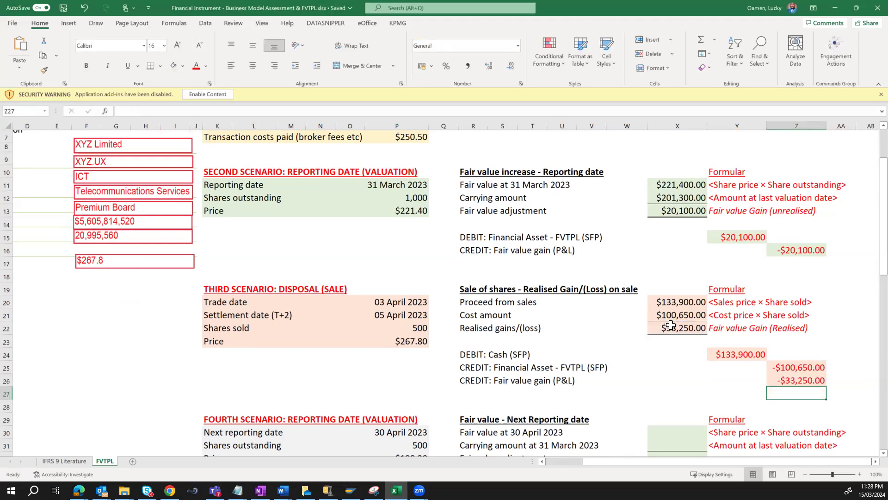
{"action": "left_click", "coordinate": [672, 350]}
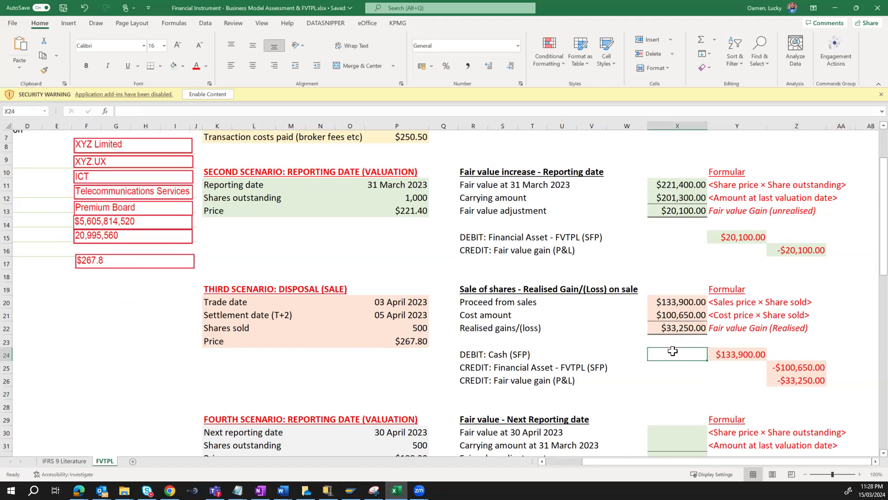
Step: Calculate the fair value at 30 April 2023 in X30 as share price times shares outstanding, using =P32*P31
{"action": "scroll", "coordinate": [672, 350], "scroll_direction": "down", "scroll_amount": 2}
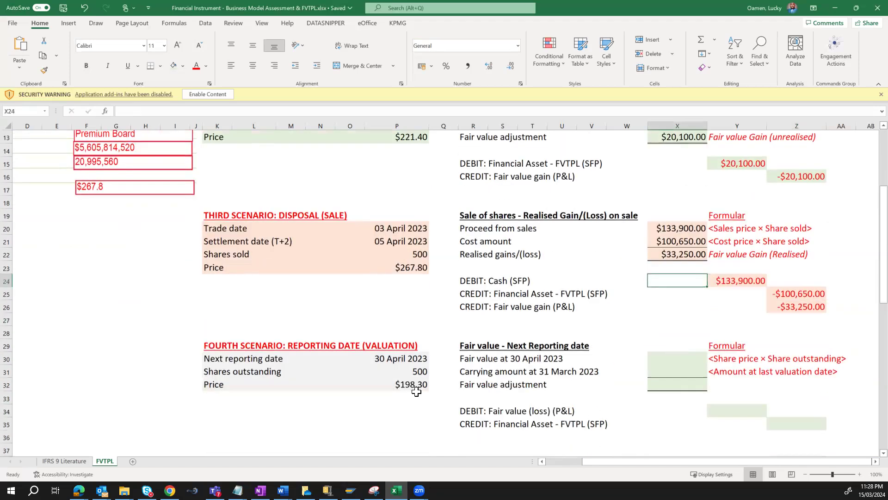
{"action": "left_click", "coordinate": [420, 373]}
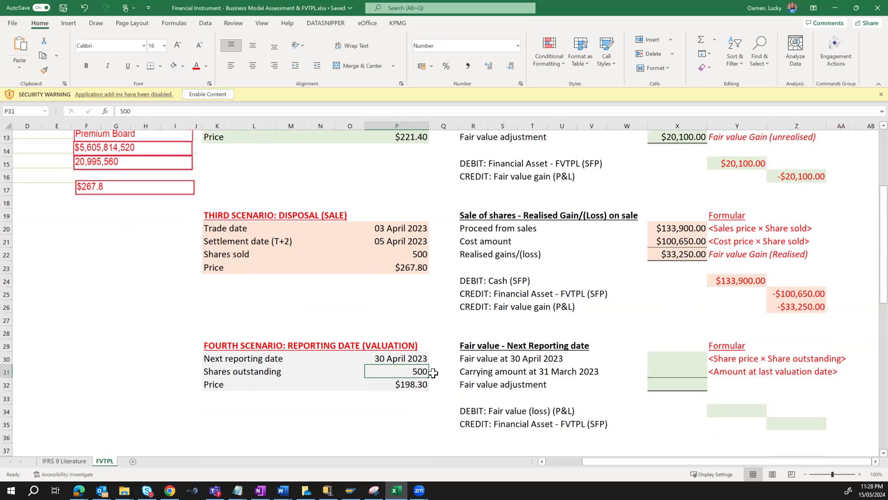
{"action": "key", "text": "Down"}
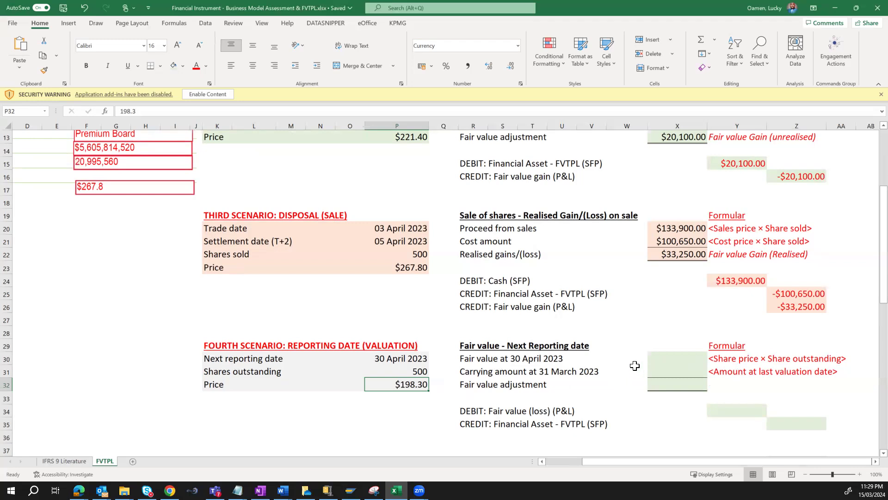
{"action": "left_click", "coordinate": [665, 356]}
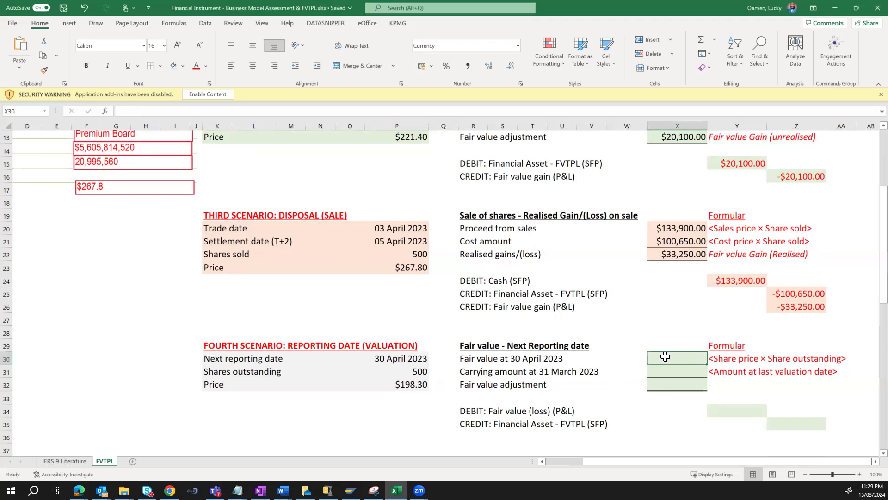
{"action": "type", "text": "="}
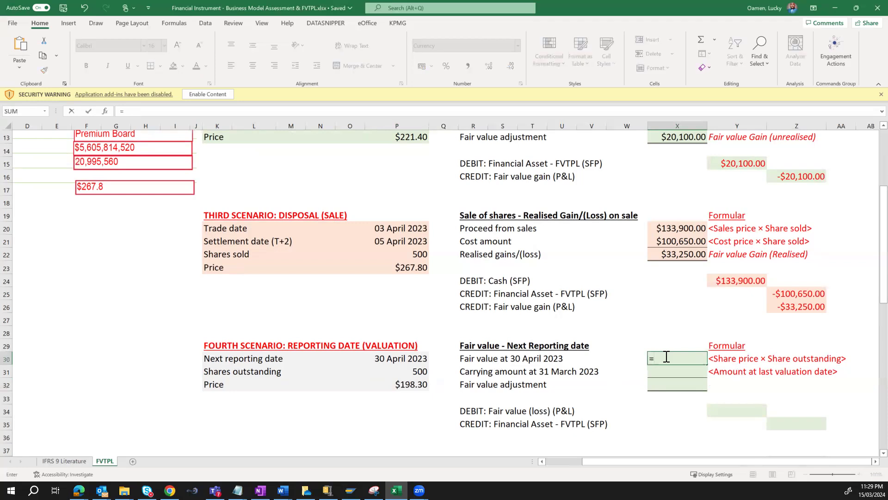
{"action": "left_click", "coordinate": [405, 384]}
{"action": "type", "text": "*"}
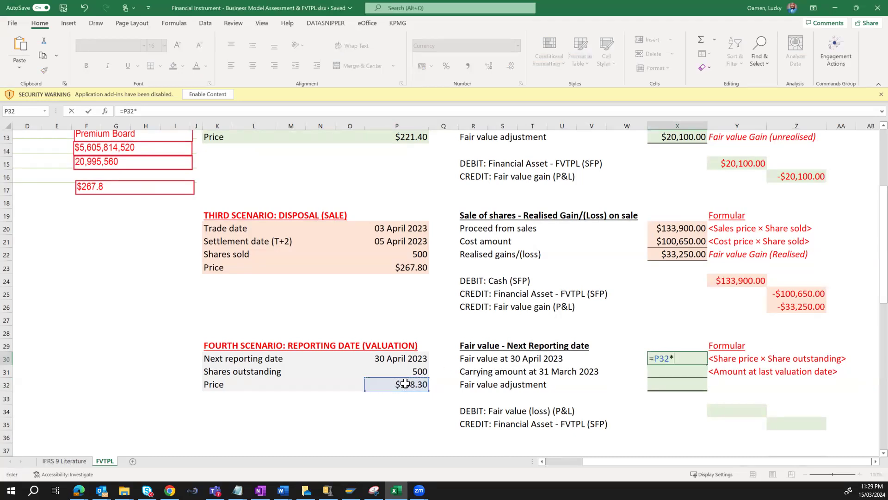
{"action": "left_click", "coordinate": [412, 371]}
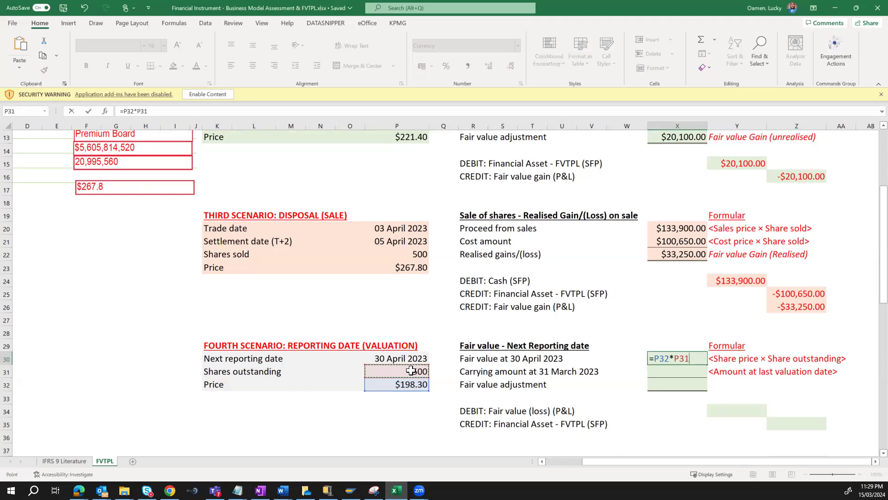
{"action": "key", "text": "Return"}
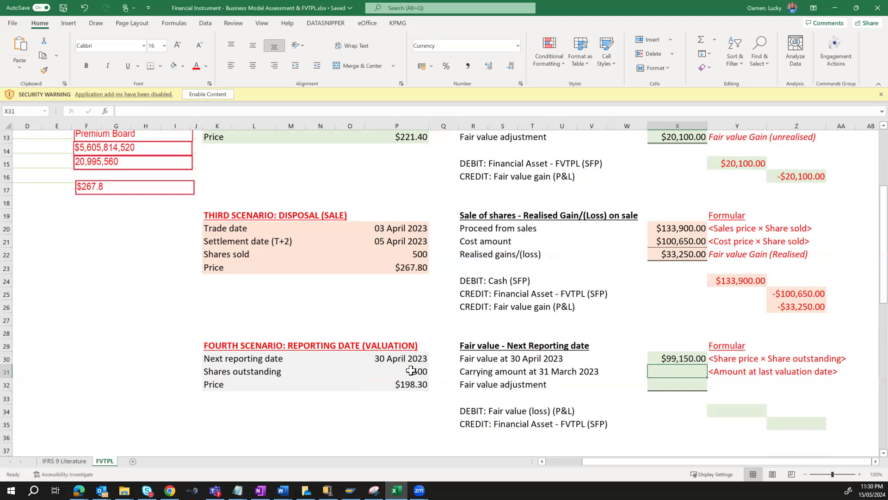
Step: Calculate the carrying amount at 31 March 2023 in X31 as the second-scenario price times the shares outstanding, using =P13*P31
{"action": "type", "text": "="}
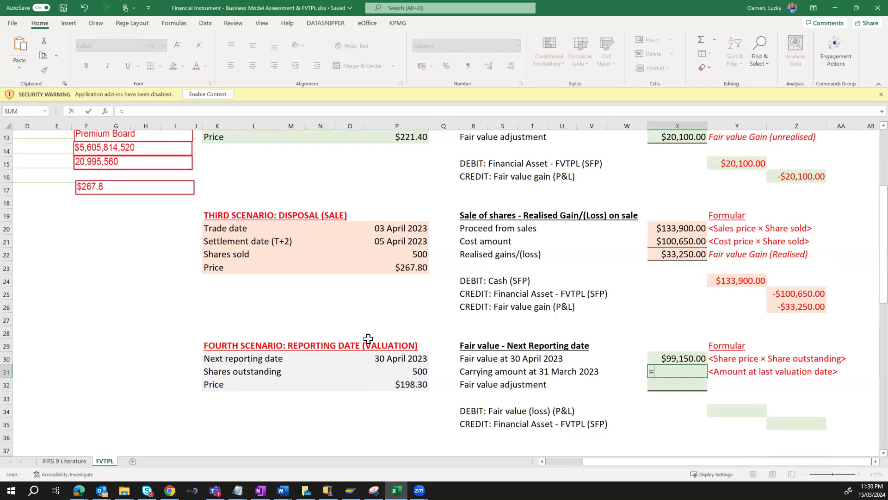
{"action": "scroll", "coordinate": [368, 339], "scroll_direction": "up", "scroll_amount": 1}
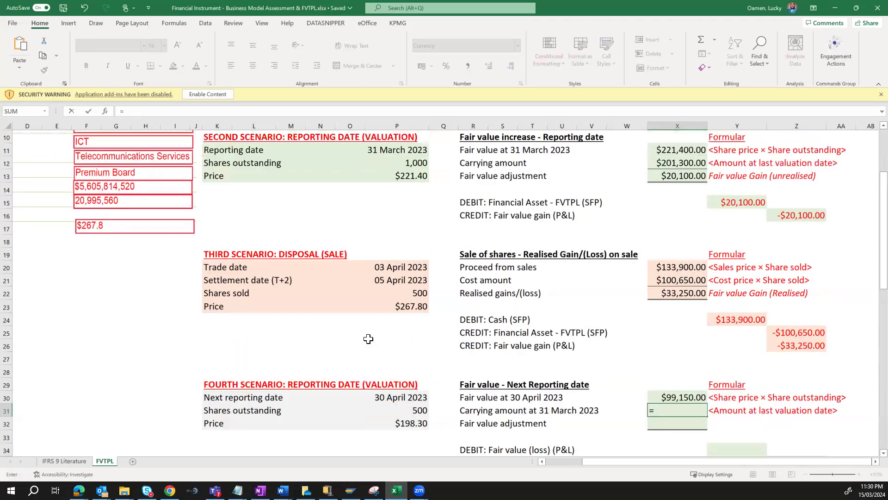
{"action": "left_click", "coordinate": [413, 179]}
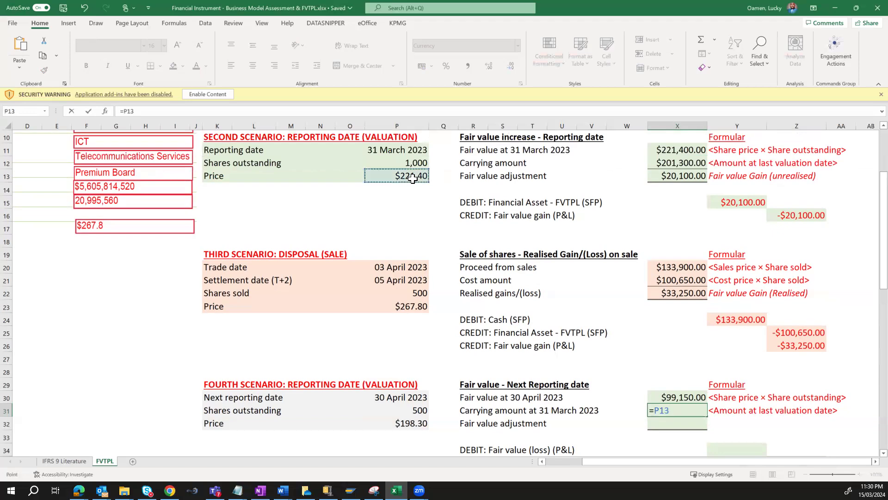
{"action": "type", "text": "*"}
{"action": "left_click", "coordinate": [417, 410]}
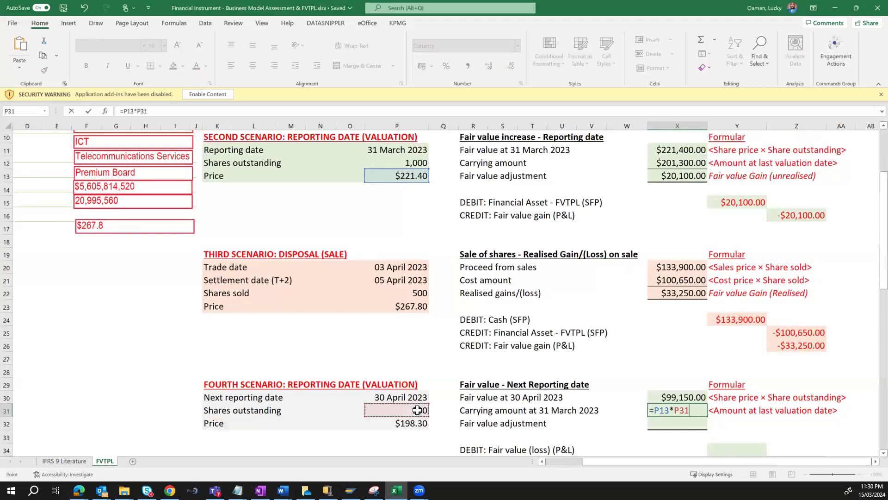
{"action": "key", "text": "Return"}
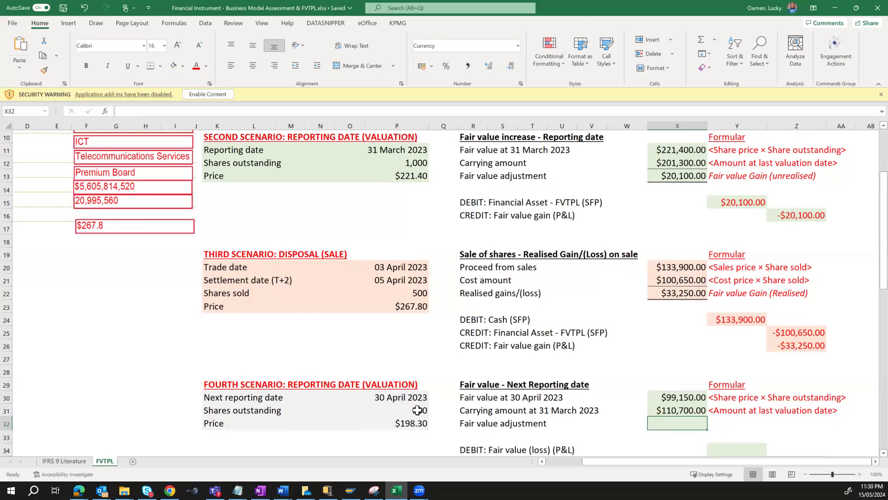
Step: Calculate the fair value adjustment in X32 as fair value less carrying amount, using =X30-X31
{"action": "type", "text": "="}
{"action": "key", "text": "Up"}
{"action": "key", "text": "Up"}
{"action": "type", "text": "-"}
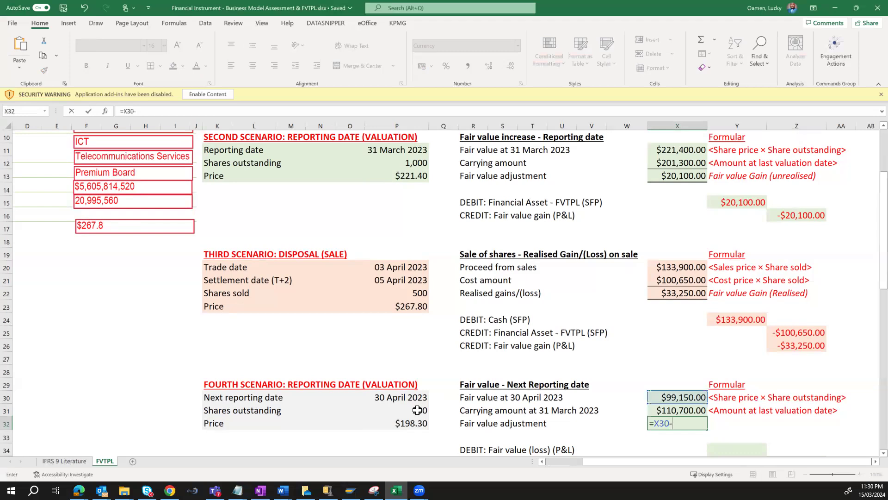
{"action": "key", "text": "Up"}
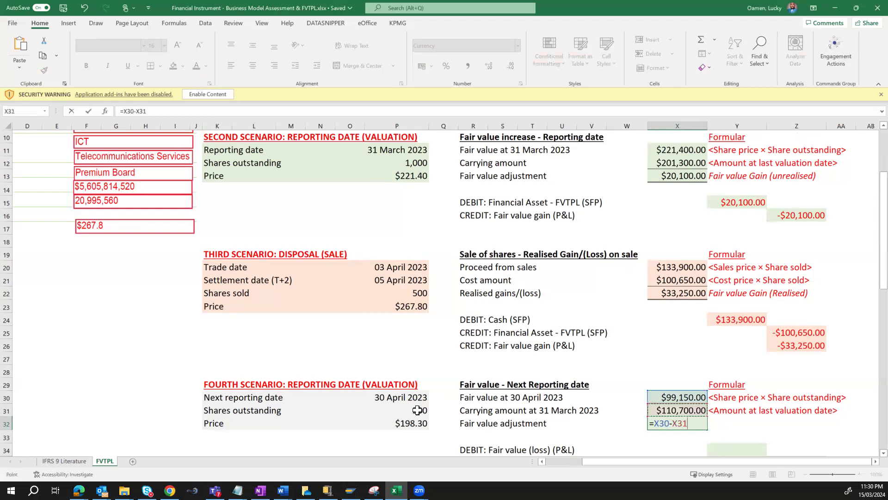
{"action": "key", "text": "Return"}
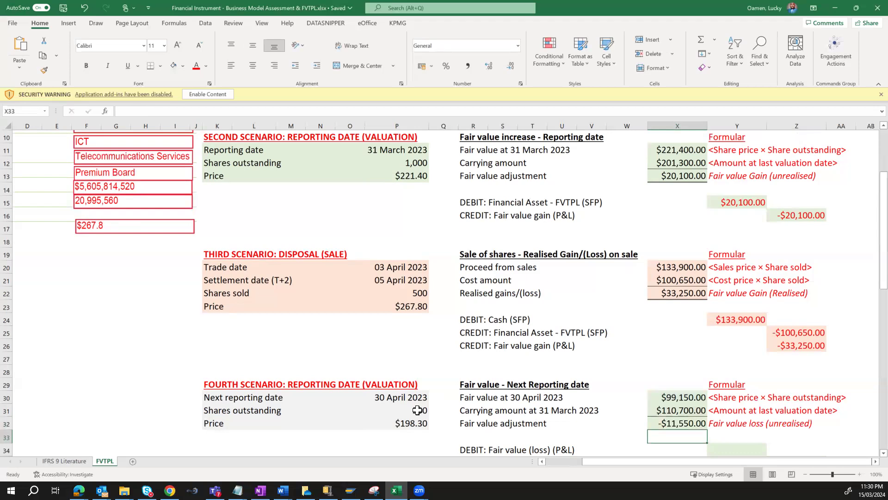
{"action": "key", "text": "Up"}
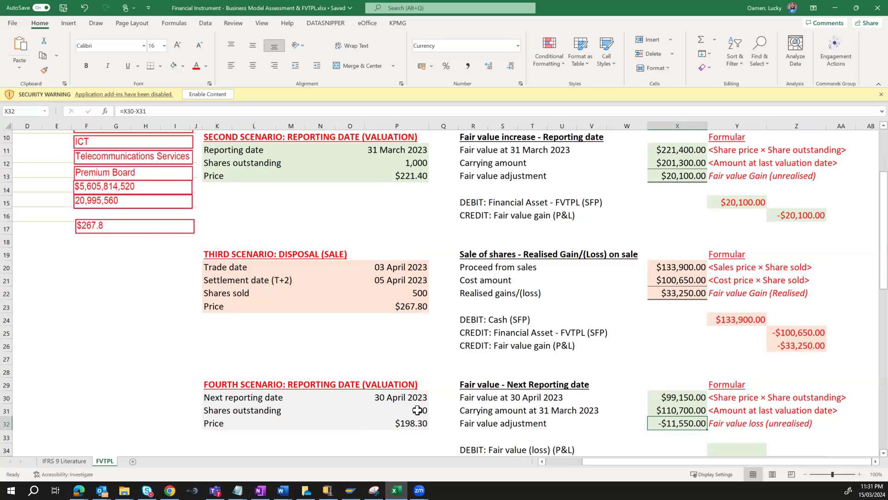
Step: Enter the fourth-scenario fair value loss debit in Y34 as the negative of the fair value adjustment, using =-X32
{"action": "key", "text": "Down"}
{"action": "key", "text": "Down"}
{"action": "key", "text": "Down"}
{"action": "key", "text": "Down"}
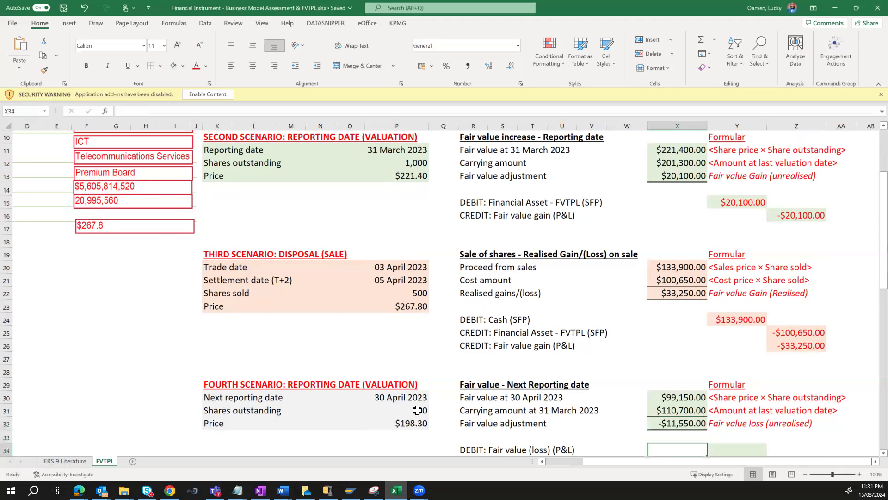
{"action": "key", "text": "Up"}
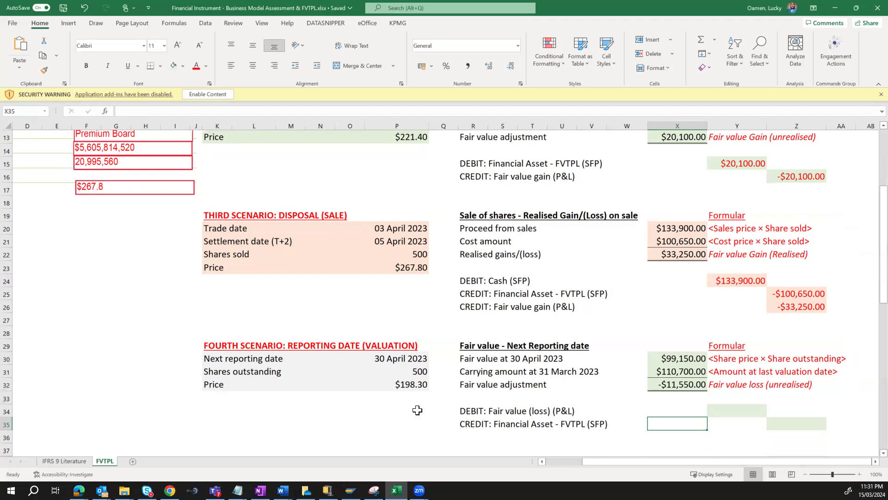
{"action": "key", "text": "Right"}
{"action": "key", "text": "Up"}
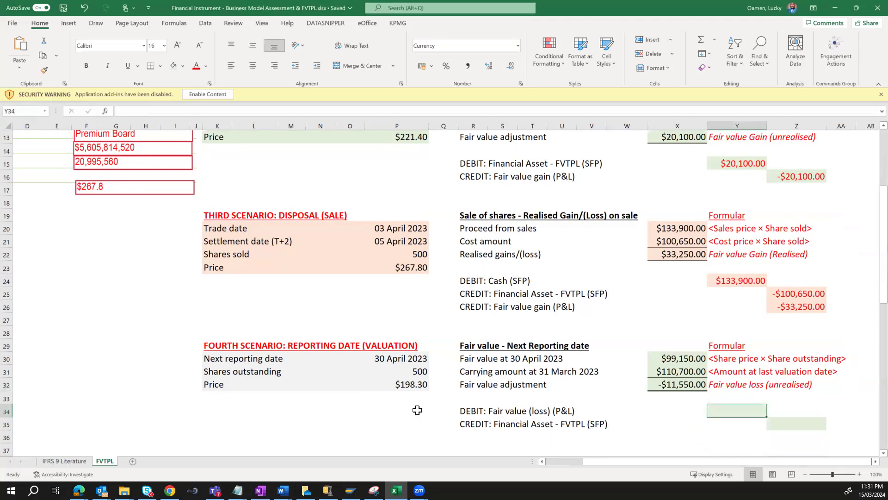
{"action": "type", "text": "=-"}
{"action": "key", "text": "Up"}
{"action": "key", "text": "Left"}
{"action": "key", "text": "Up"}
{"action": "key", "text": "Return"}
Step: Enter the fourth-scenario credit to Financial Asset - FVTPL in Z35 as the negative of the debit amount, using =-Y34
{"action": "key", "text": "Right"}
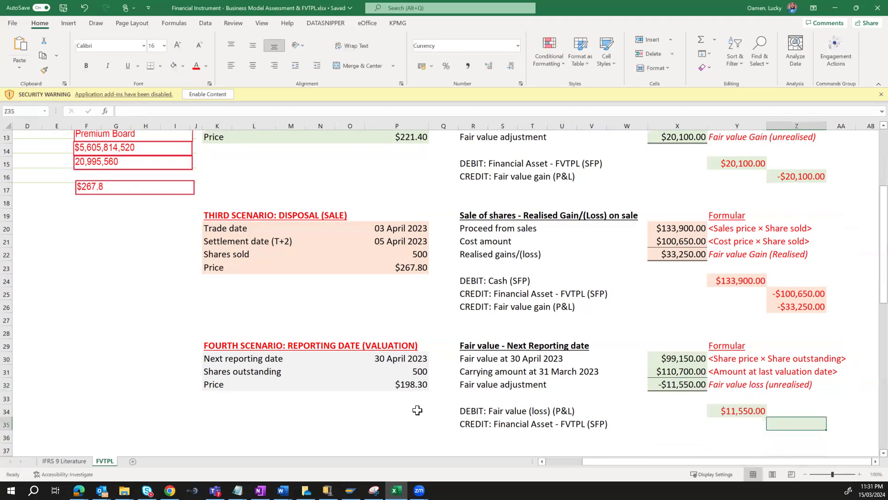
{"action": "type", "text": "=-"}
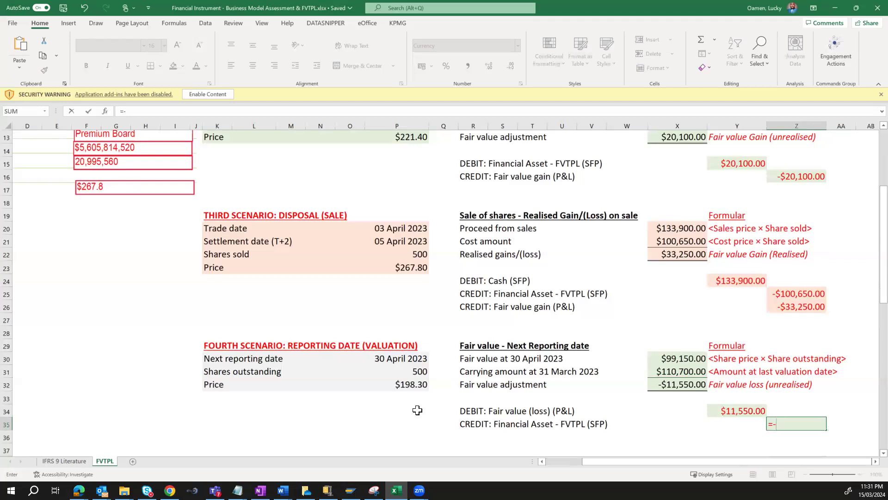
{"action": "key", "text": "Up"}
{"action": "key", "text": "Left"}
{"action": "key", "text": "Return"}
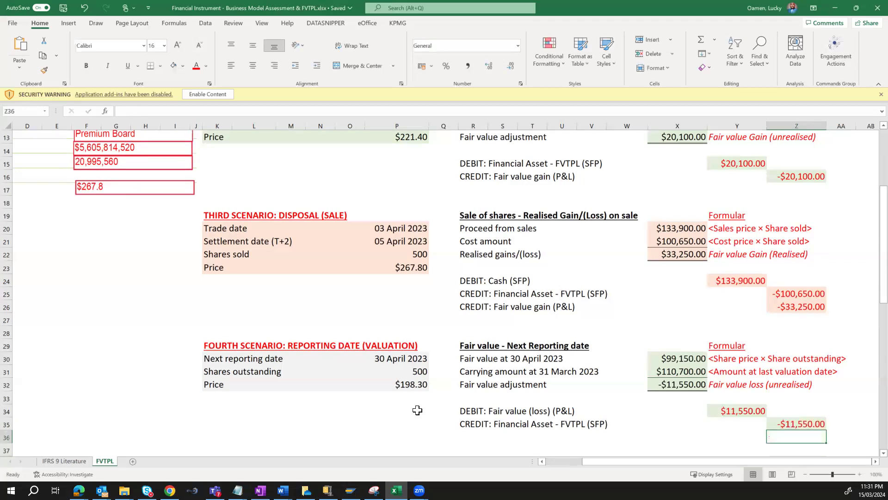